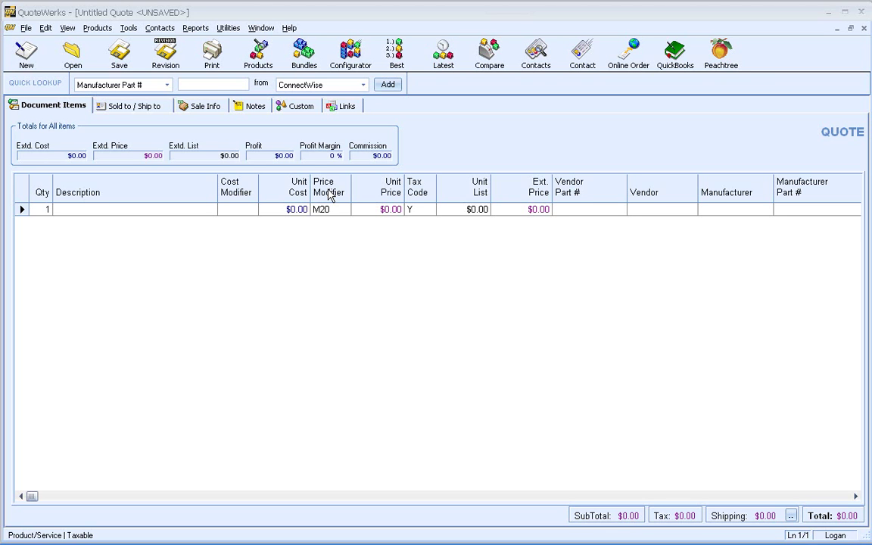
- Fill in the Sold to details from the ConnectWise contact found under company name "laufer" and copy them to Ship to
{"action": "left_click", "coordinate": [144, 105]}
{"action": "left_click", "coordinate": [178, 149]}
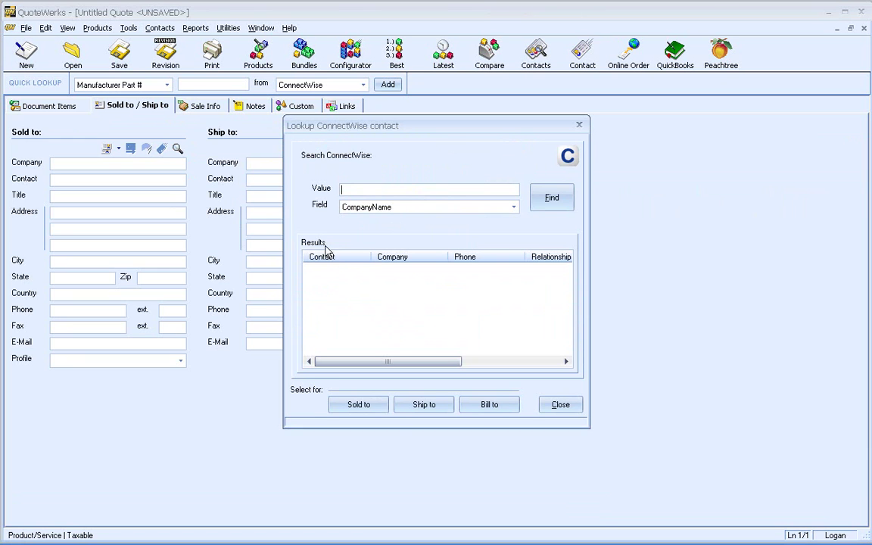
{"action": "type", "text": "laufer"}
{"action": "key", "text": "Return"}
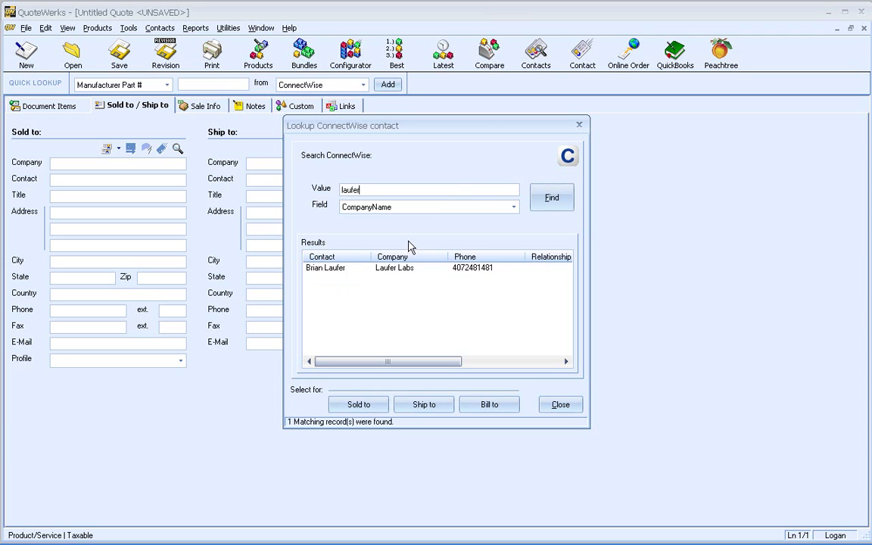
{"action": "left_click", "coordinate": [345, 269]}
{"action": "left_click", "coordinate": [358, 405]}
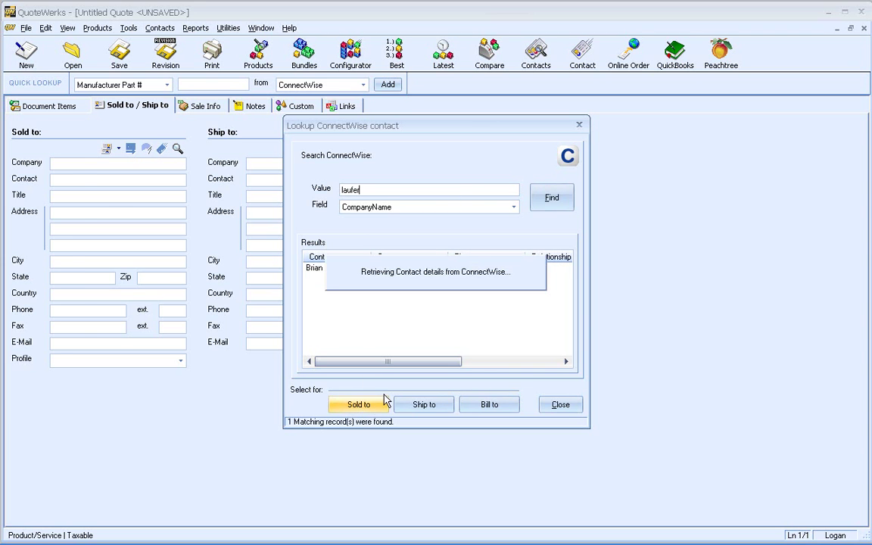
{"action": "left_click", "coordinate": [561, 405]}
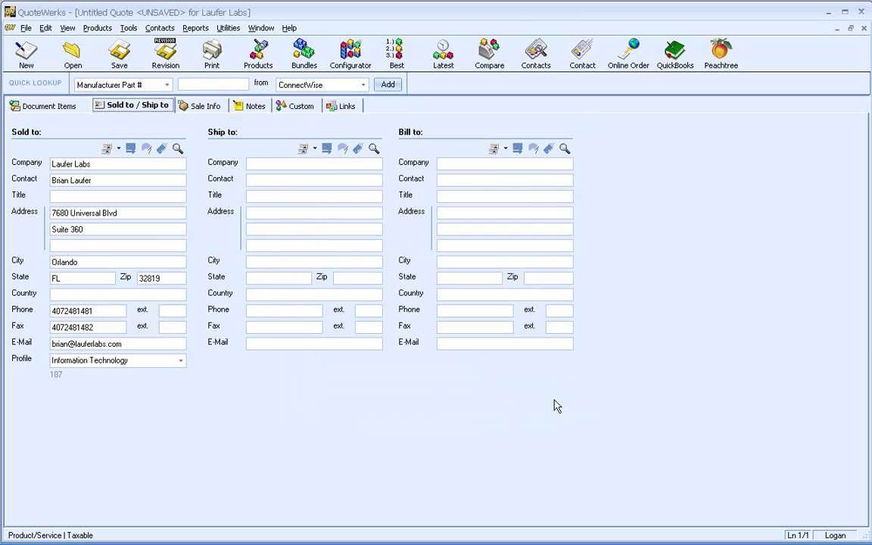
{"action": "left_click", "coordinate": [304, 149]}
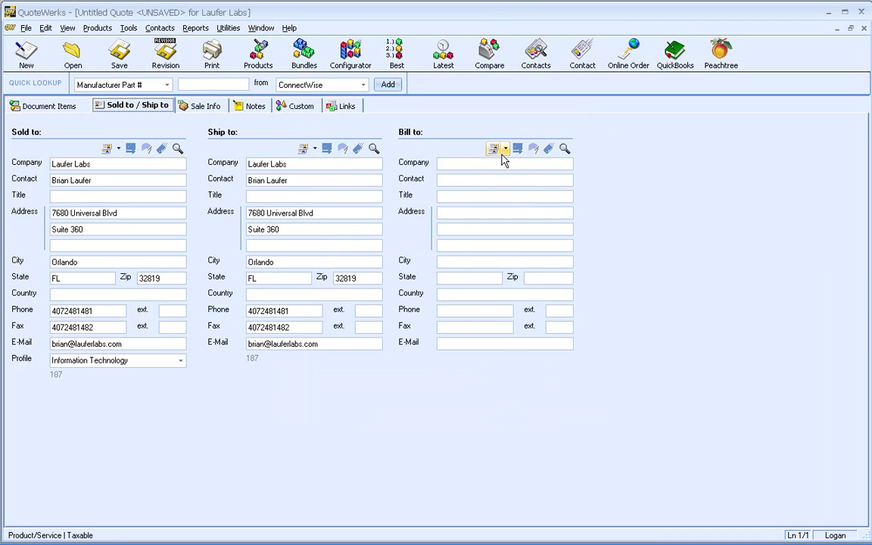
- Search the Etilize product catalog for the keyword "poweredge r610" from the quote's document items
{"action": "left_click", "coordinate": [22, 103]}
{"action": "left_click", "coordinate": [258, 57]}
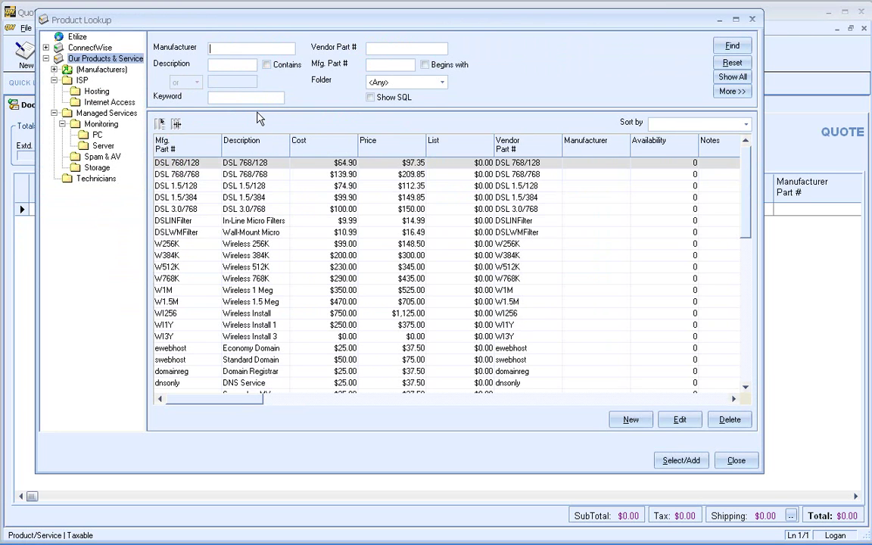
{"action": "left_click", "coordinate": [77, 37]}
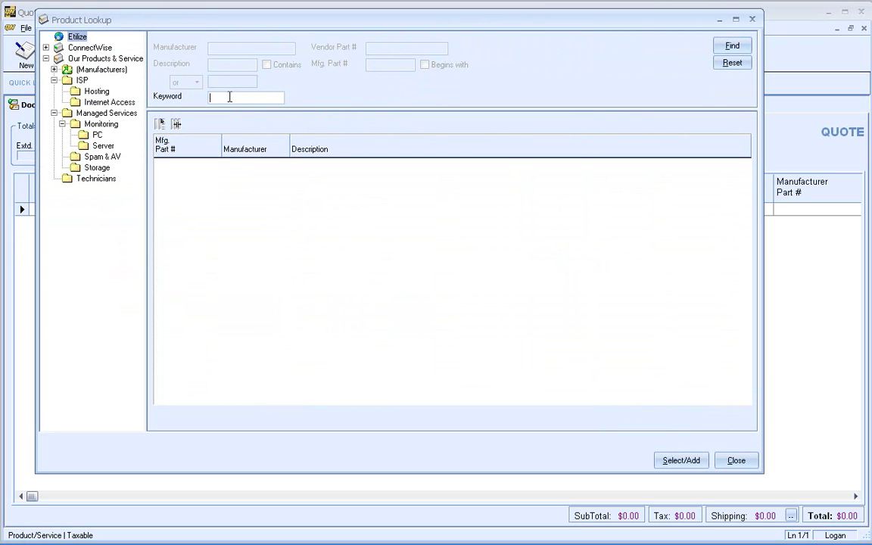
{"action": "type", "text": "poweredge r610"}
{"action": "key", "text": "Return"}
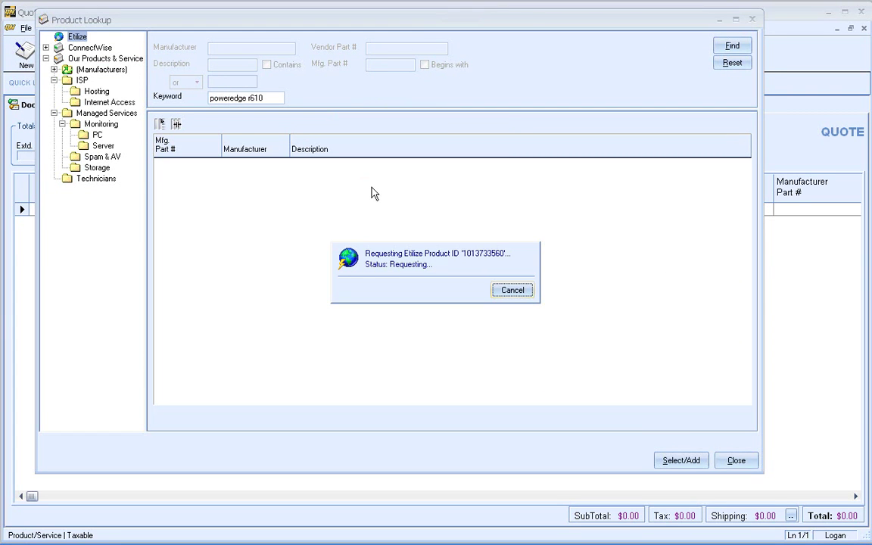
- Retrieve real-time distributor pricing for server 464-0223 and append two units from Tech Data to the quote
{"action": "left_click", "coordinate": [318, 186]}
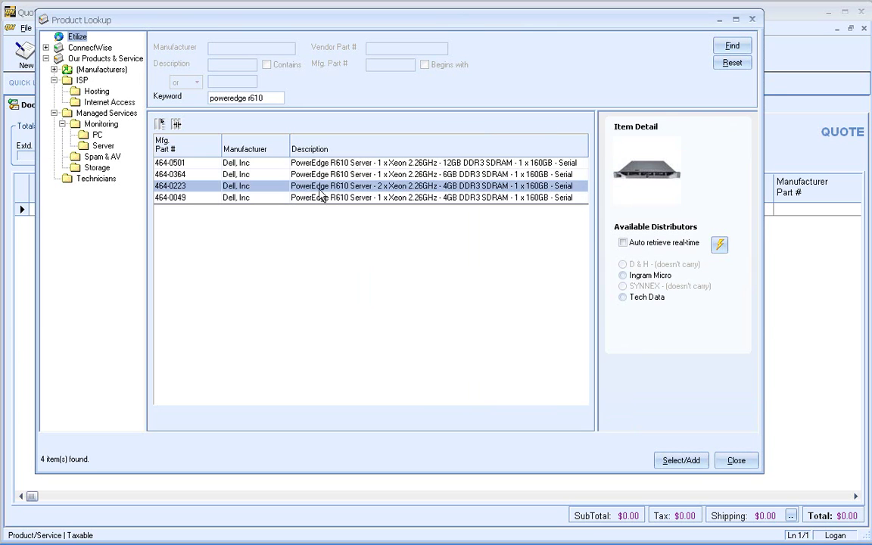
{"action": "left_click", "coordinate": [718, 247]}
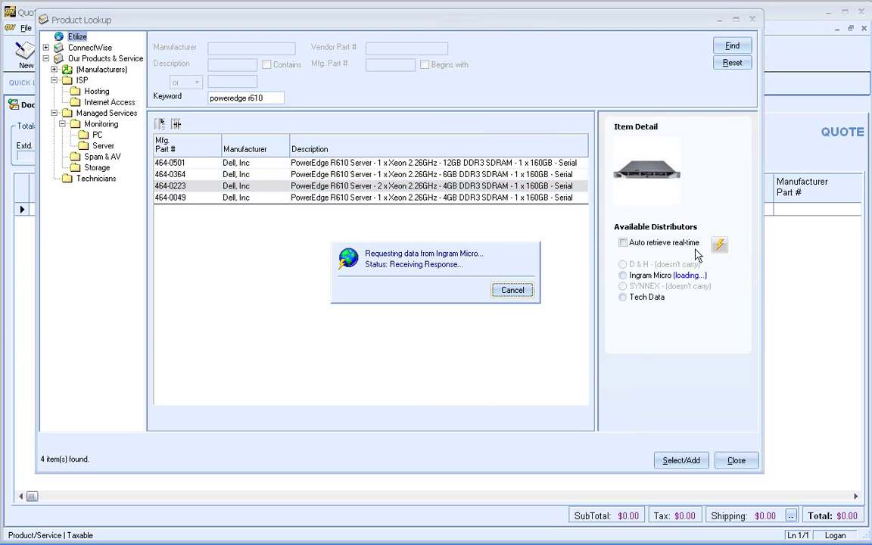
{"action": "left_click", "coordinate": [645, 299]}
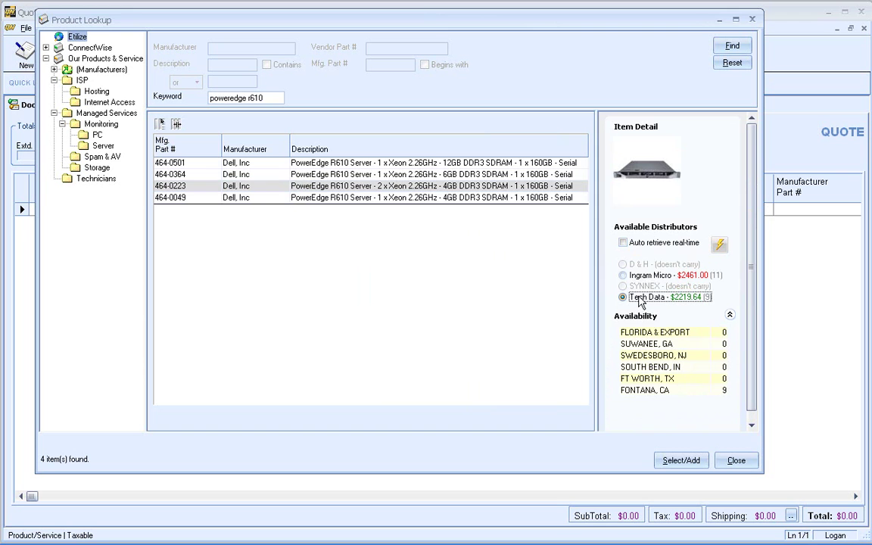
{"action": "double_click", "coordinate": [379, 185]}
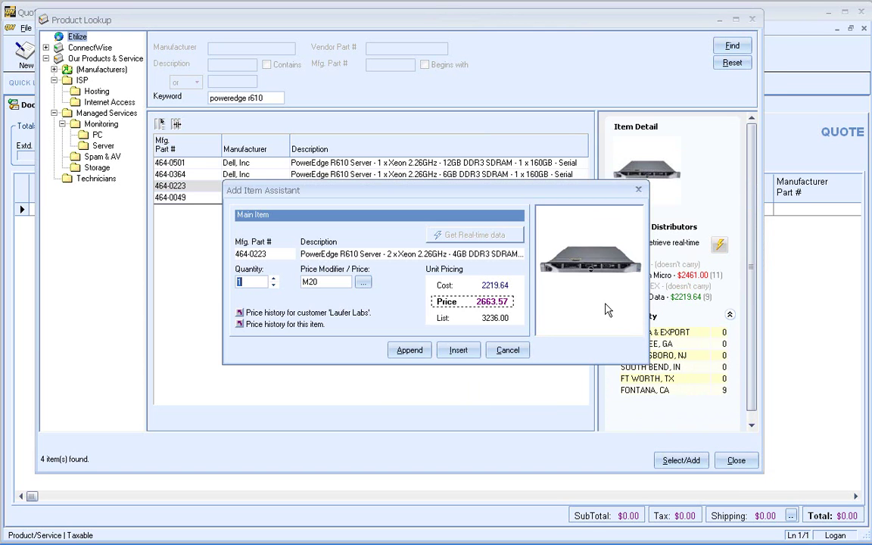
{"action": "left_click", "coordinate": [408, 350]}
- Find the saved Dell Vostro part BN6602, retrieve its distributor pricing, and append five units from Tech Data to the quote
{"action": "key", "text": "F2"}
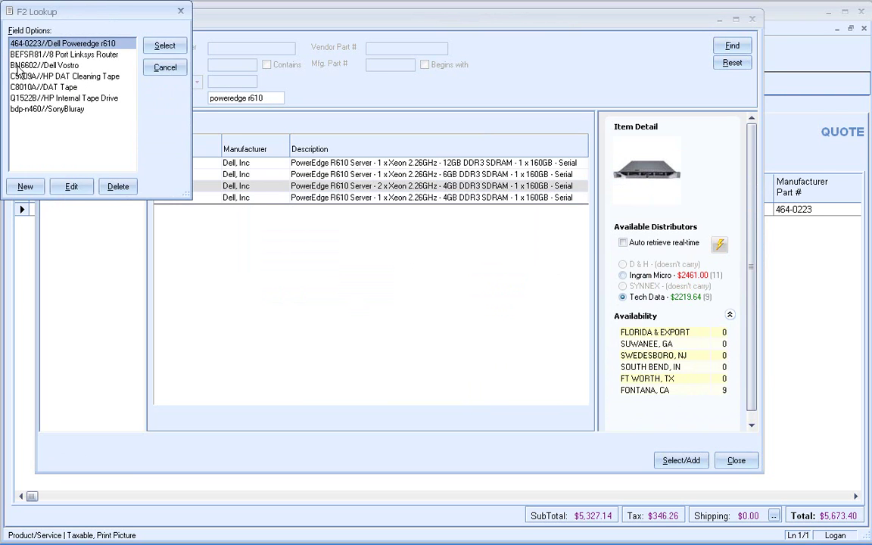
{"action": "double_click", "coordinate": [22, 65]}
{"action": "left_click", "coordinate": [723, 44]}
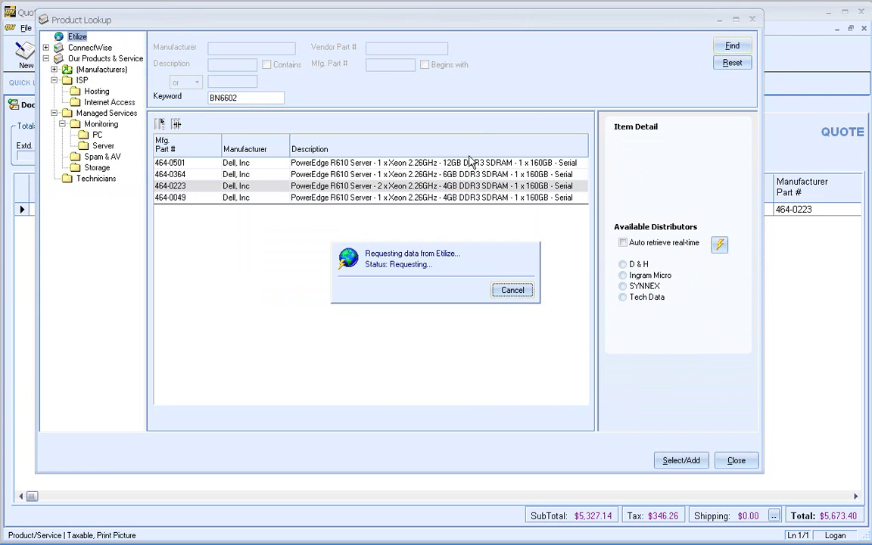
{"action": "left_click", "coordinate": [719, 244]}
{"action": "double_click", "coordinate": [628, 303]}
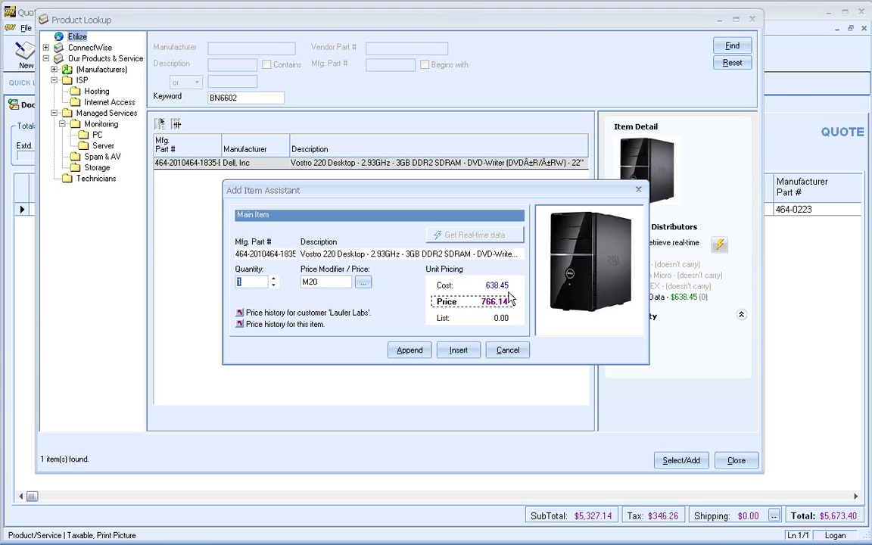
{"action": "left_click", "coordinate": [409, 349]}
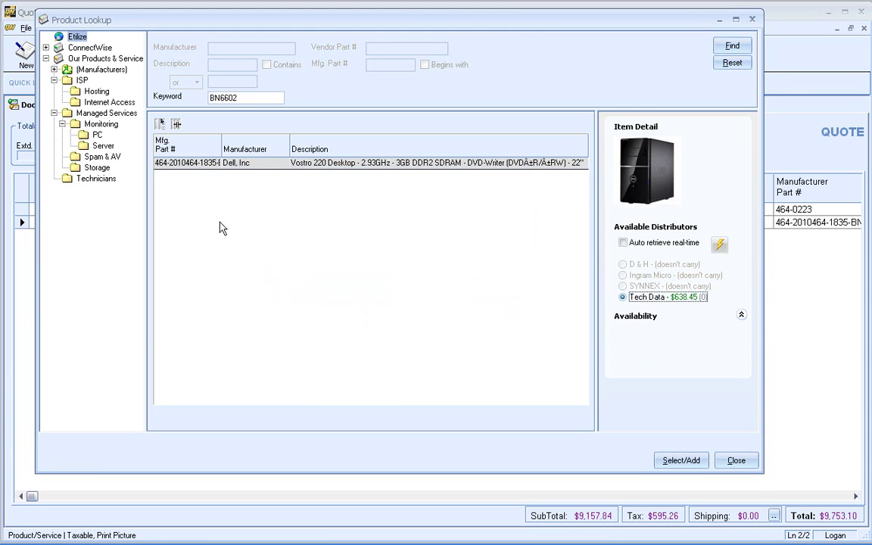
- Append the TechLevel1 onsite labor item from the Technicians folder to the quote with a quantity of 5
{"action": "double_click", "coordinate": [252, 92]}
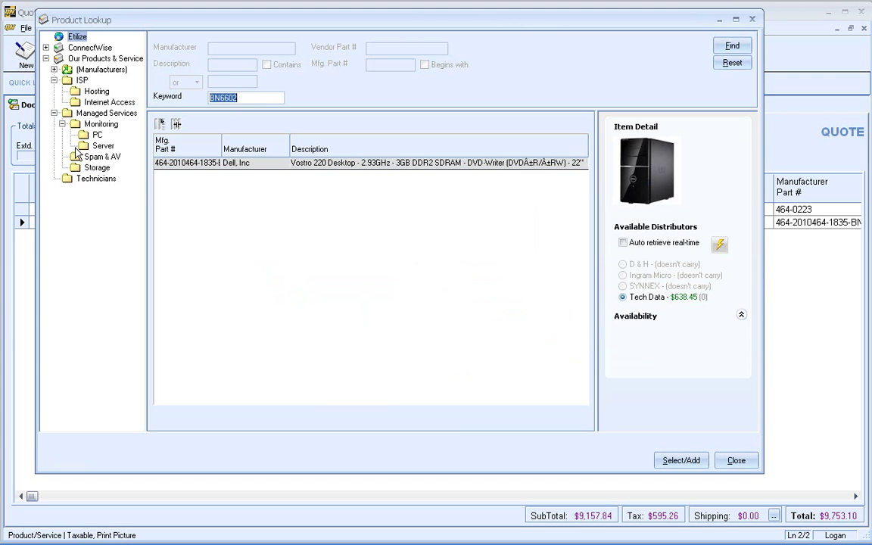
{"action": "left_click", "coordinate": [87, 178]}
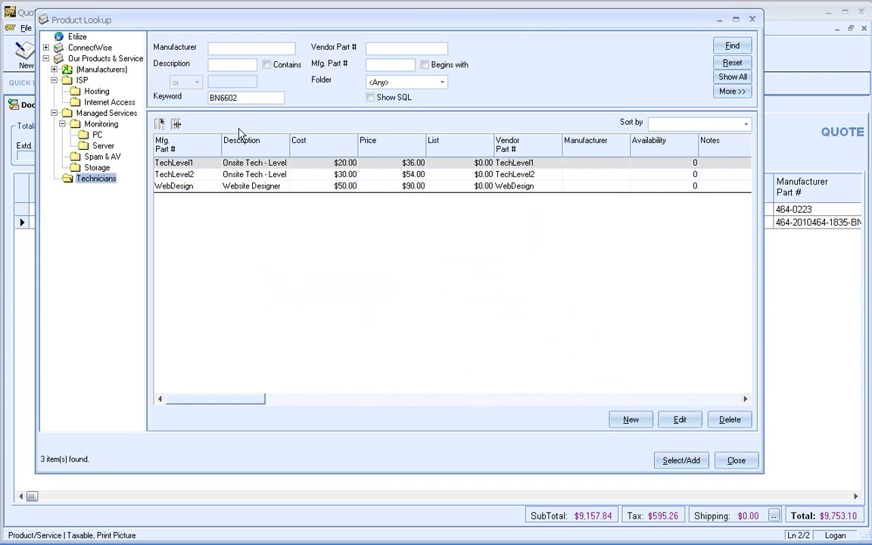
{"action": "double_click", "coordinate": [237, 162]}
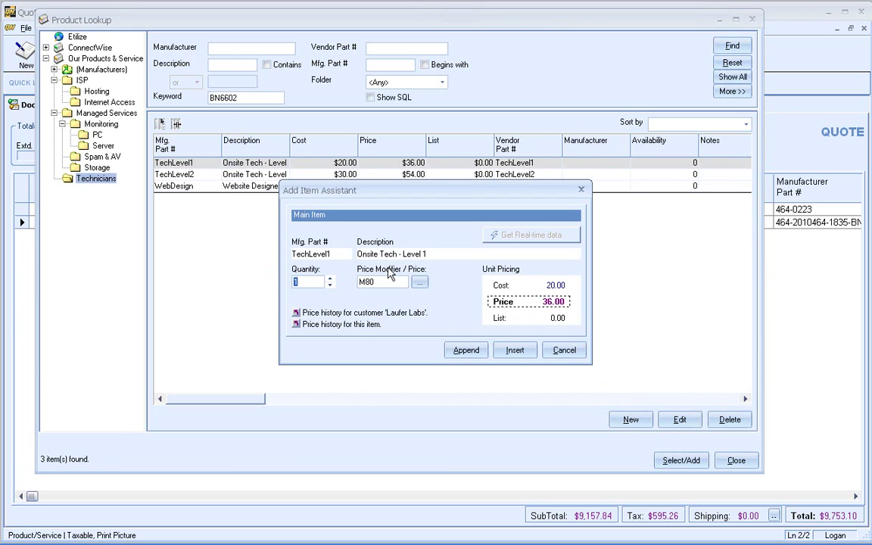
{"action": "type", "text": "5"}
{"action": "left_click", "coordinate": [466, 350]}
- Append the TechLevel2 onsite labor item with a quantity of 3 and close the product lookup
{"action": "double_click", "coordinate": [280, 174]}
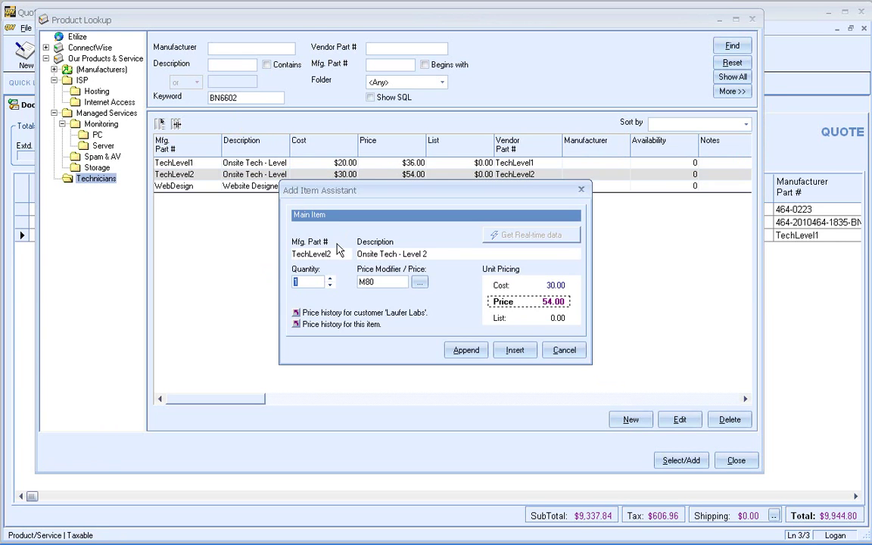
{"action": "type", "text": "3"}
{"action": "left_click", "coordinate": [463, 351]}
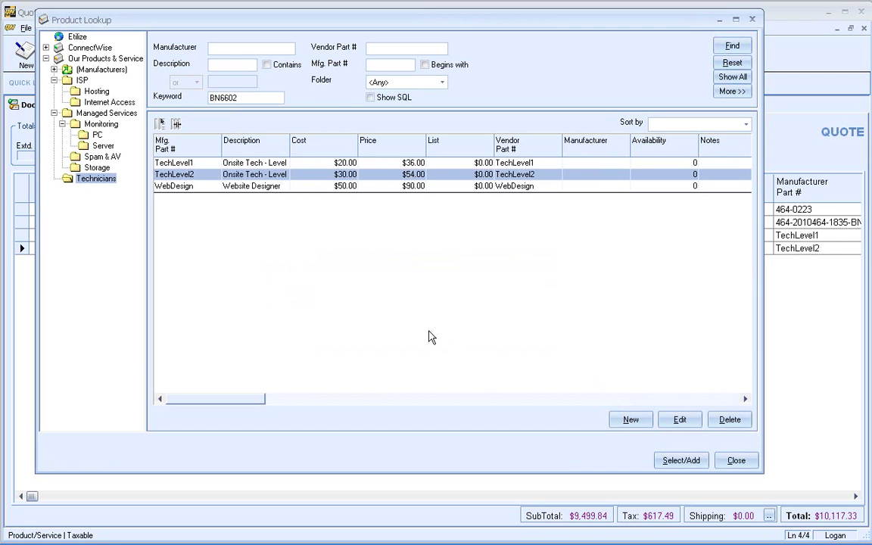
{"action": "left_click", "coordinate": [735, 460]}
- Save the quote under the name "Laufer Labs - New Dell Computers"
{"action": "left_click", "coordinate": [119, 59]}
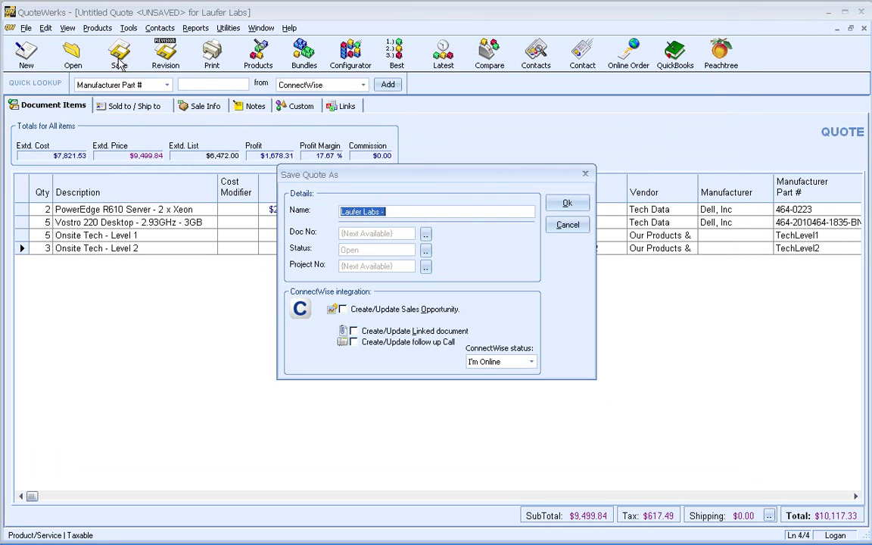
{"action": "left_click", "coordinate": [439, 213]}
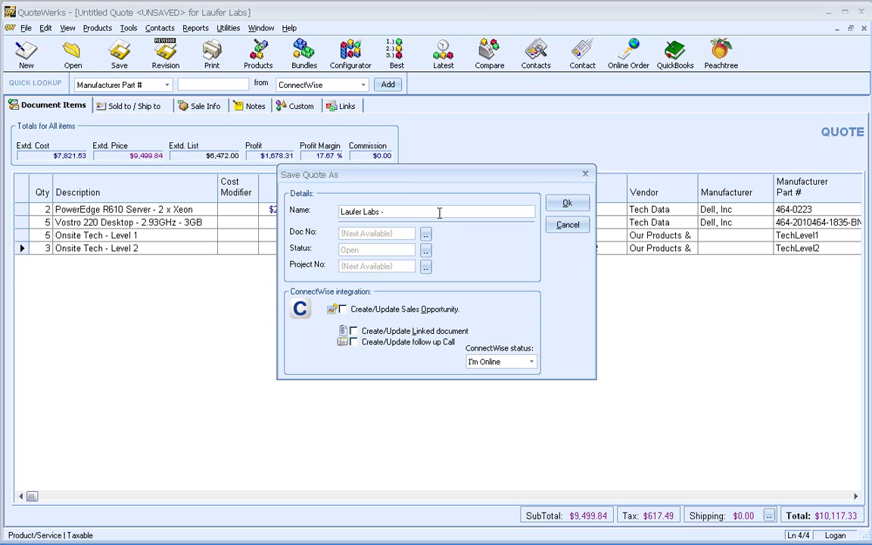
{"action": "type", "text": "New Dell Computers"}
{"action": "left_click", "coordinate": [568, 203]}
- Preview the printed quote in the Quote (Recurring) layout, check its line items and totals, and close the preview
{"action": "left_click", "coordinate": [220, 66]}
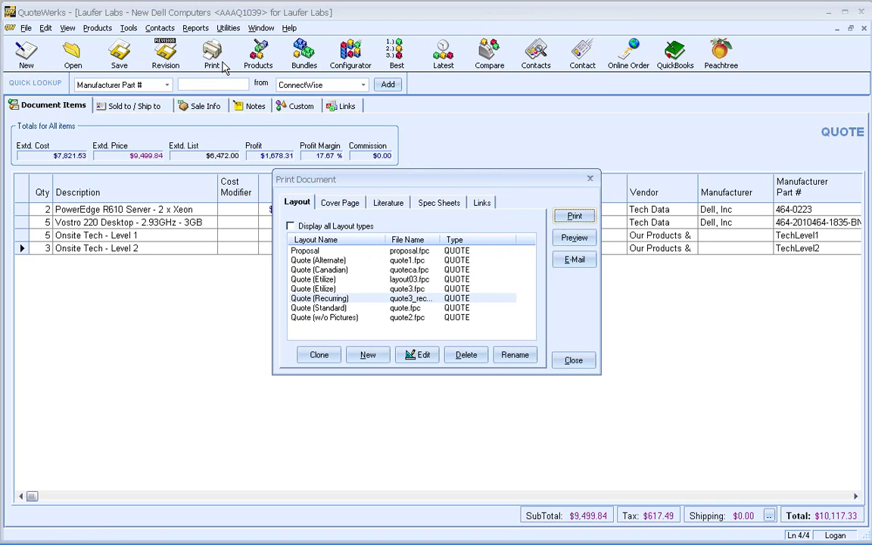
{"action": "left_click", "coordinate": [574, 237]}
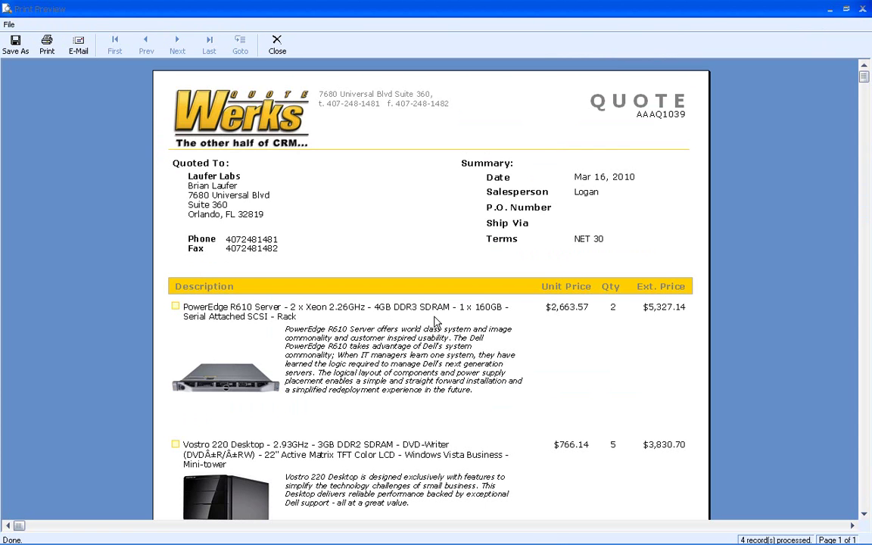
{"action": "scroll", "coordinate": [296, 364], "scroll_direction": "down", "scroll_amount": 5}
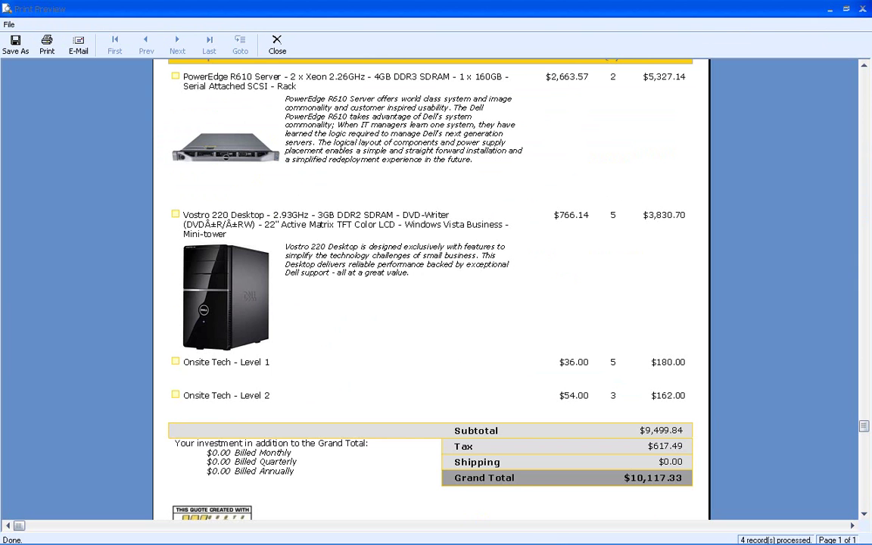
{"action": "left_click", "coordinate": [862, 8]}
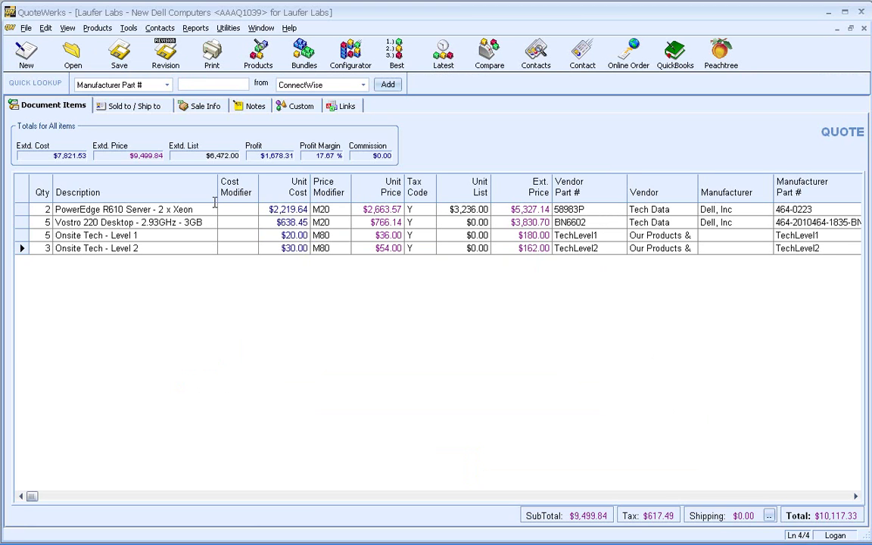
- Create a new linked document for the quote from the StandardBoilerText.rtf template
{"action": "left_click", "coordinate": [338, 107]}
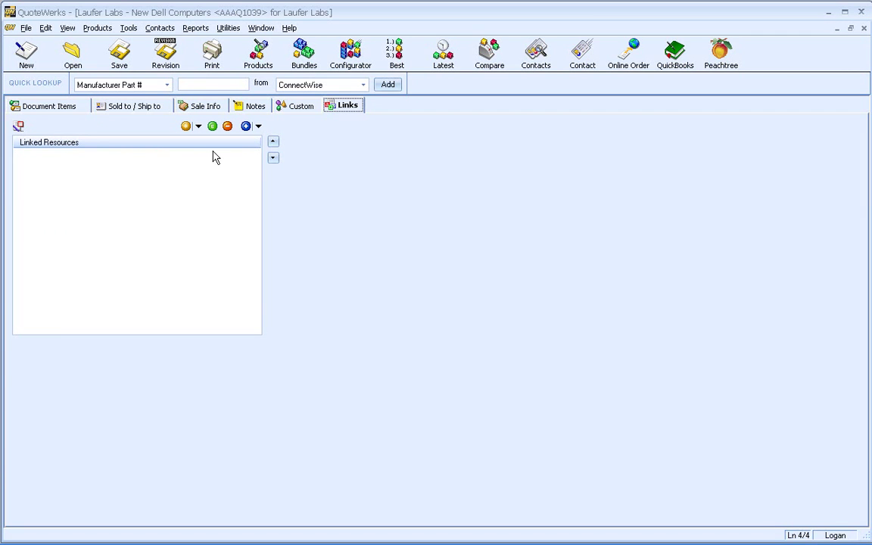
{"action": "left_click", "coordinate": [199, 127]}
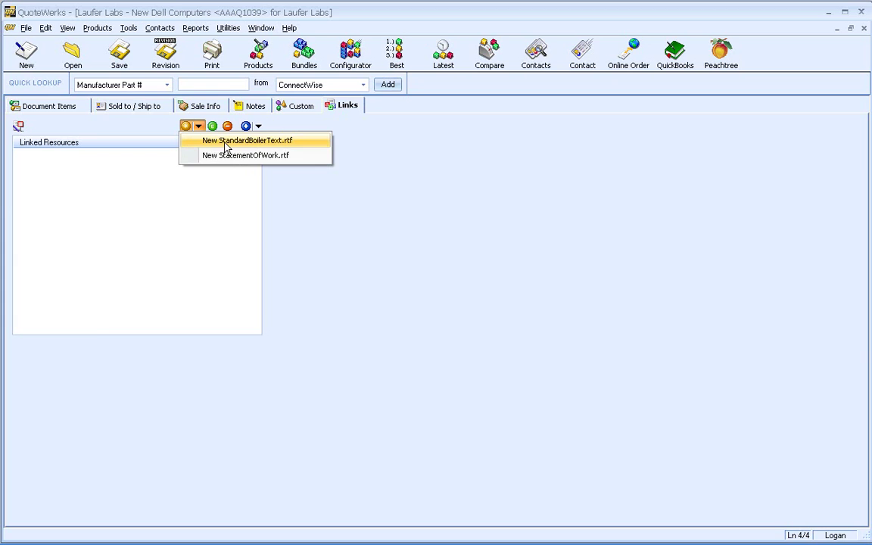
{"action": "left_click", "coordinate": [224, 141]}
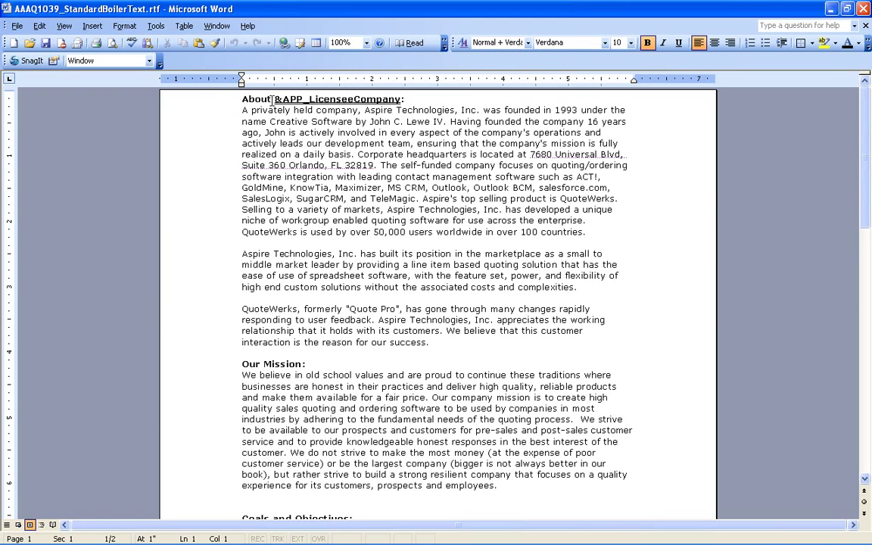
- Review the boilerplate document in Word, examining the company name merge field, the notes fields and the support section
{"action": "left_click", "coordinate": [271, 138]}
{"action": "left_click_drag", "start_coordinate": [275, 99], "coordinate": [356, 100]}
{"action": "left_click", "coordinate": [362, 154]}
{"action": "scroll", "coordinate": [364, 149], "scroll_direction": "down", "scroll_amount": 10}
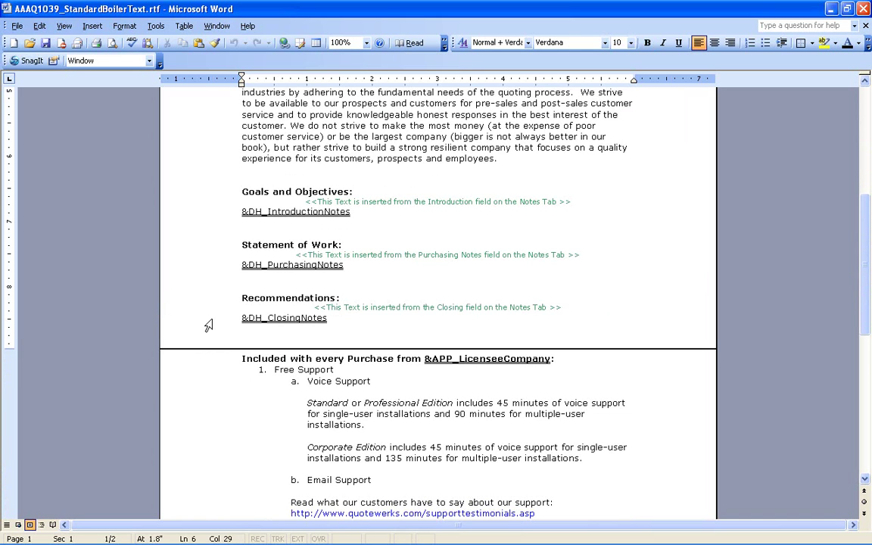
{"action": "scroll", "coordinate": [303, 340], "scroll_direction": "down", "scroll_amount": 1}
{"action": "scroll", "coordinate": [317, 355], "scroll_direction": "down", "scroll_amount": 2}
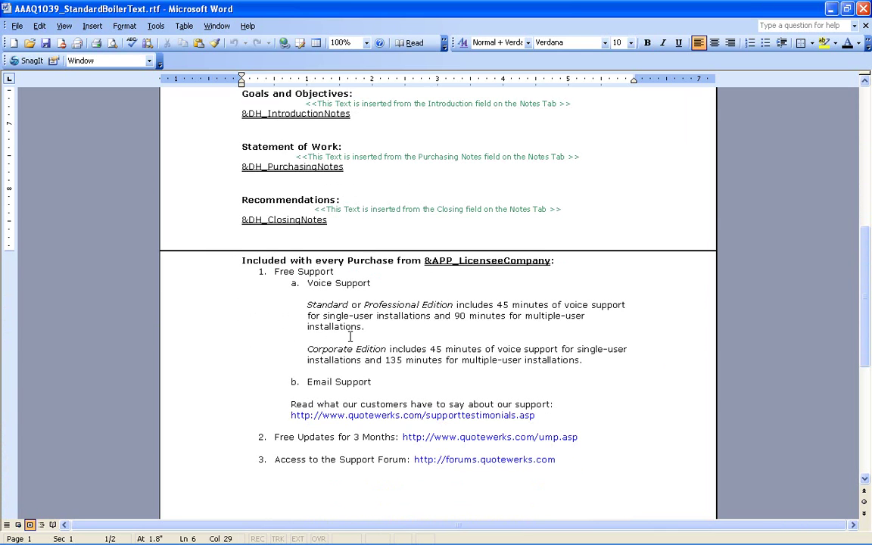
{"action": "scroll", "coordinate": [351, 336], "scroll_direction": "up", "scroll_amount": 5}
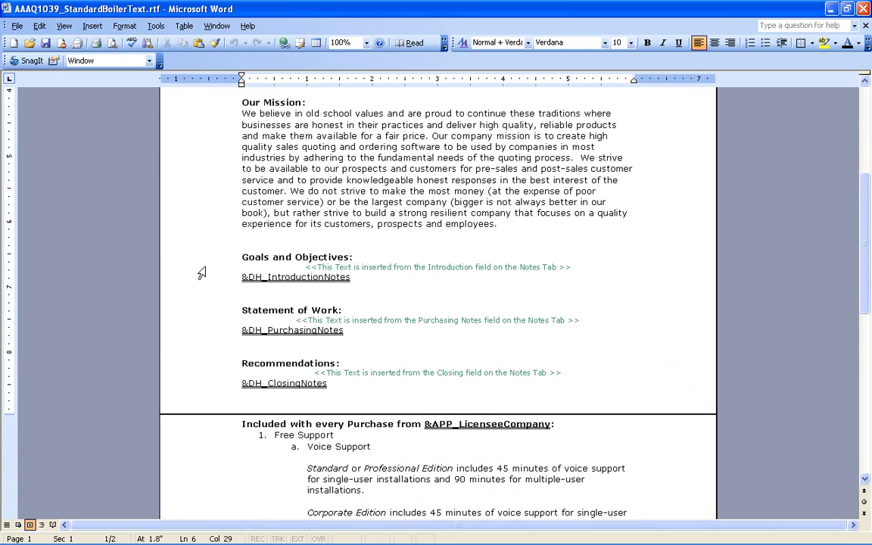
- Delete the placeholder note and the &DH_IntroductionNotes field beneath the Goals and Objectives heading
{"action": "left_click_drag", "start_coordinate": [201, 267], "coordinate": [201, 296]}
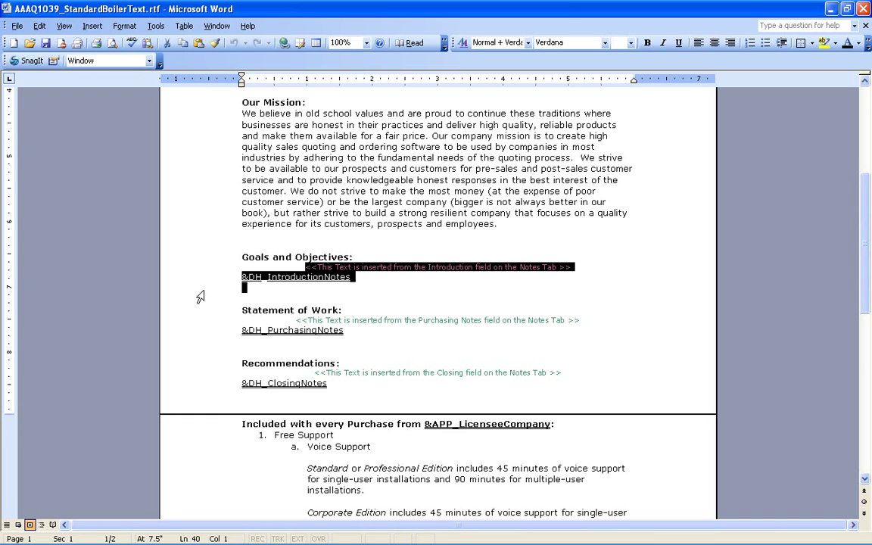
{"action": "key", "text": "Delete"}
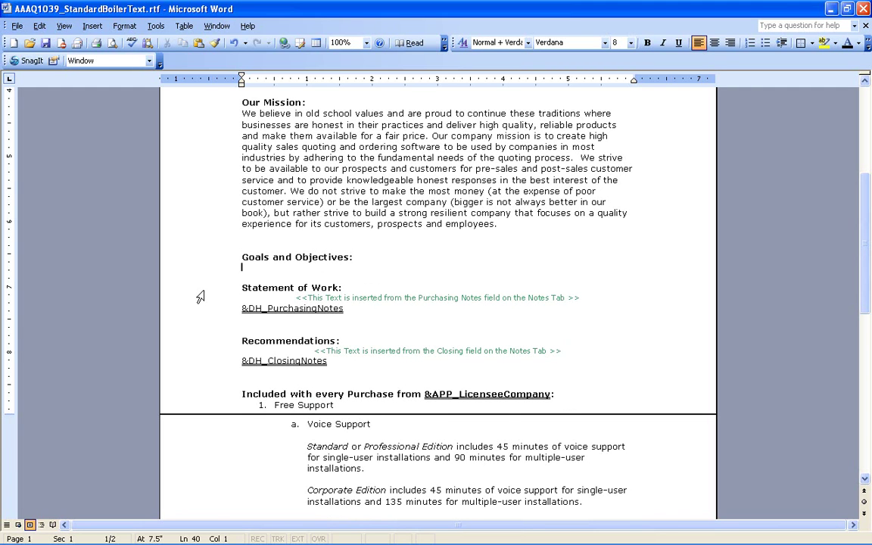
- Write "We will come onsite and install computers:" under Goals and Objectives, followed by a numbered list with "2 Servers" and "5 Desktops"
{"action": "type", "text": "We will come onsite and install computers"}
{"action": "key", "text": "Return"}
{"action": "type", "text": "1."}
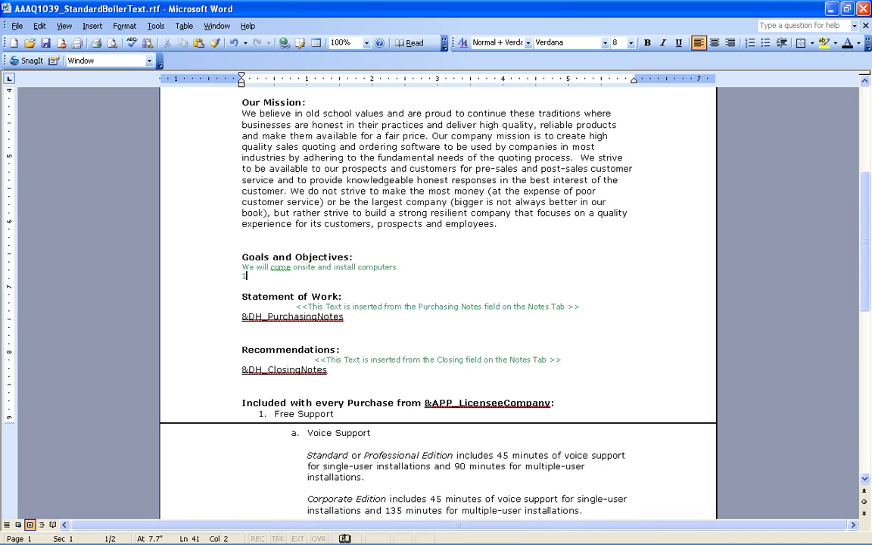
{"action": "type", "text": ". 2 Servers"}
{"action": "key", "text": "Return"}
{"action": "type", "text": "5 D"}
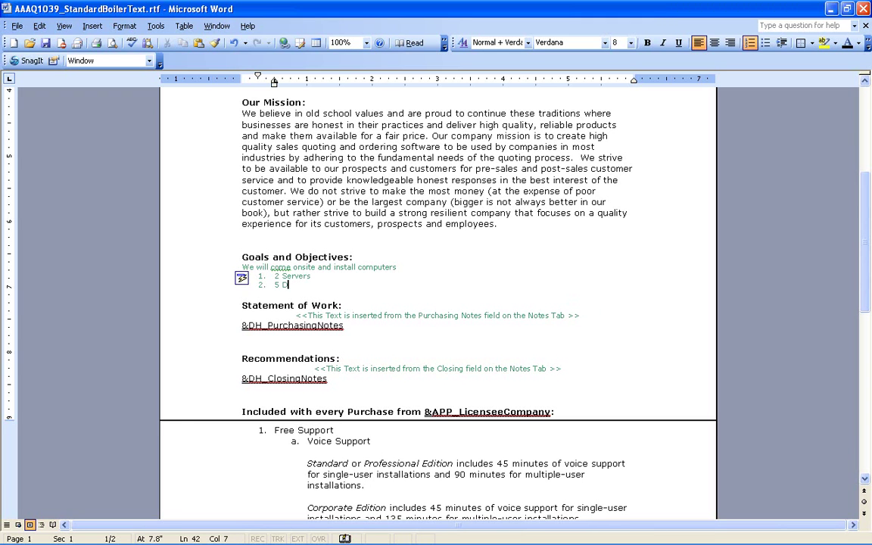
{"action": "type", "text": "esktops"}
{"action": "left_click", "coordinate": [411, 267]}
{"action": "type", "text": ":"}
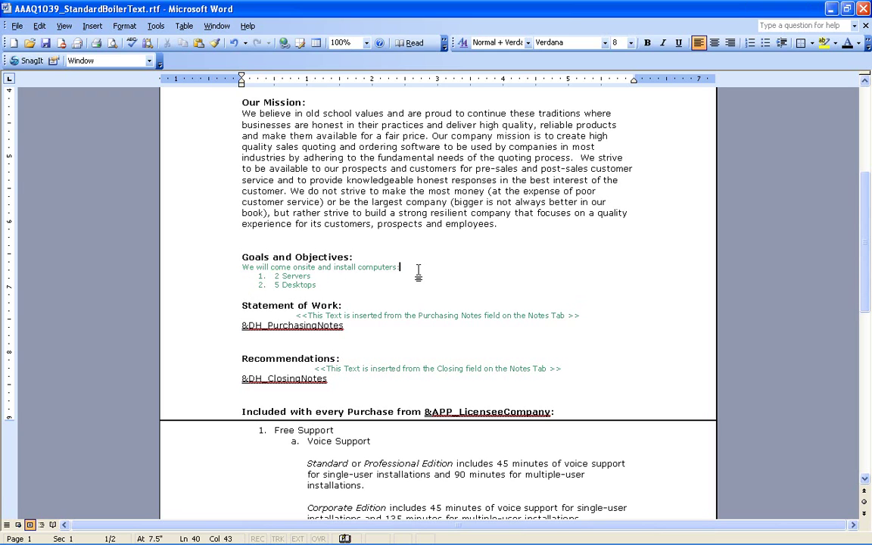
- Format the new Goals and Objectives text as 10-point black and make the quantities 2 and 5 bold
{"action": "left_click_drag", "start_coordinate": [320, 284], "coordinate": [240, 267]}
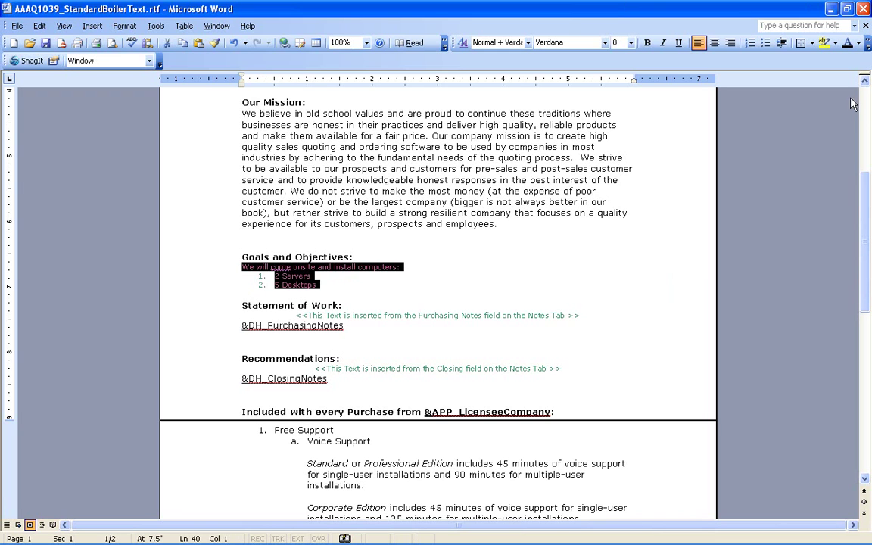
{"action": "left_click", "coordinate": [630, 42]}
{"action": "left_click", "coordinate": [620, 72]}
{"action": "left_click", "coordinate": [515, 224]}
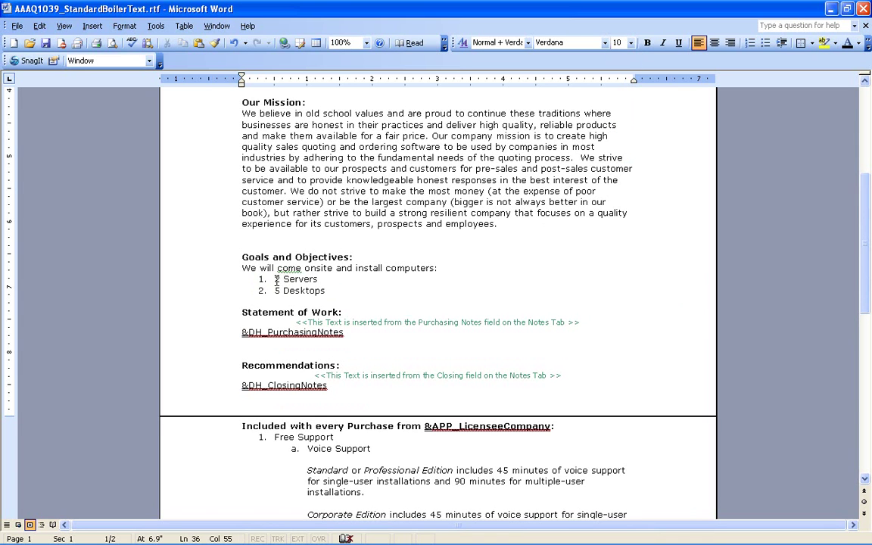
{"action": "double_click", "coordinate": [277, 290]}
{"action": "left_click", "coordinate": [293, 280]}
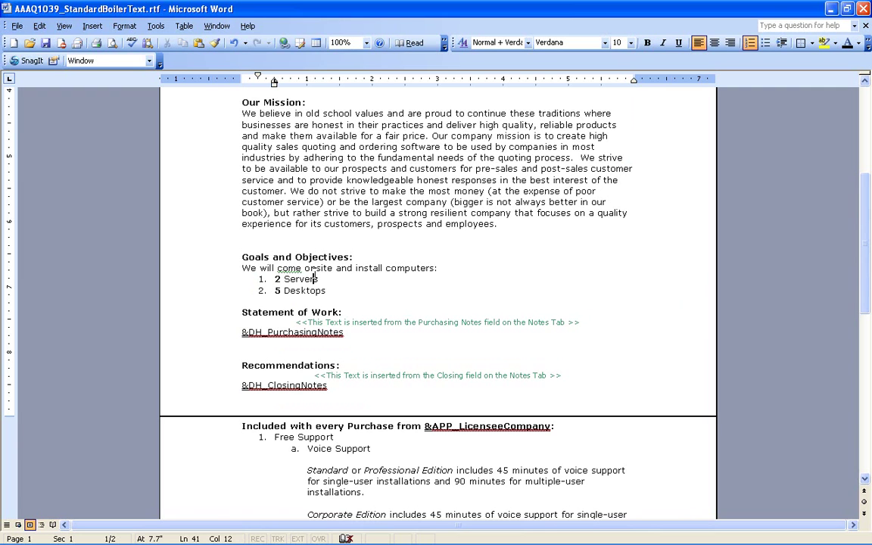
- Delete the Statement of Work section, including its heading, placeholder note and &DH_PurchasingNotes field
{"action": "left_click", "coordinate": [212, 302]}
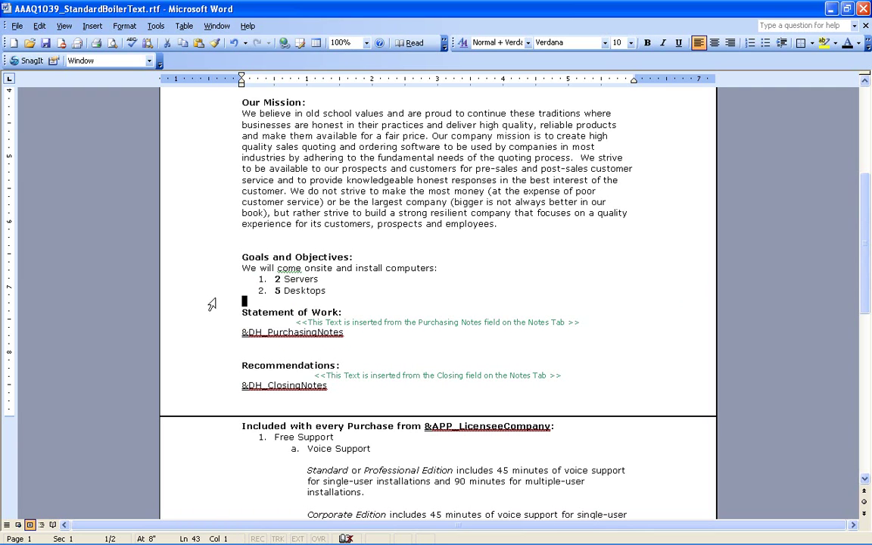
{"action": "left_click", "coordinate": [219, 312]}
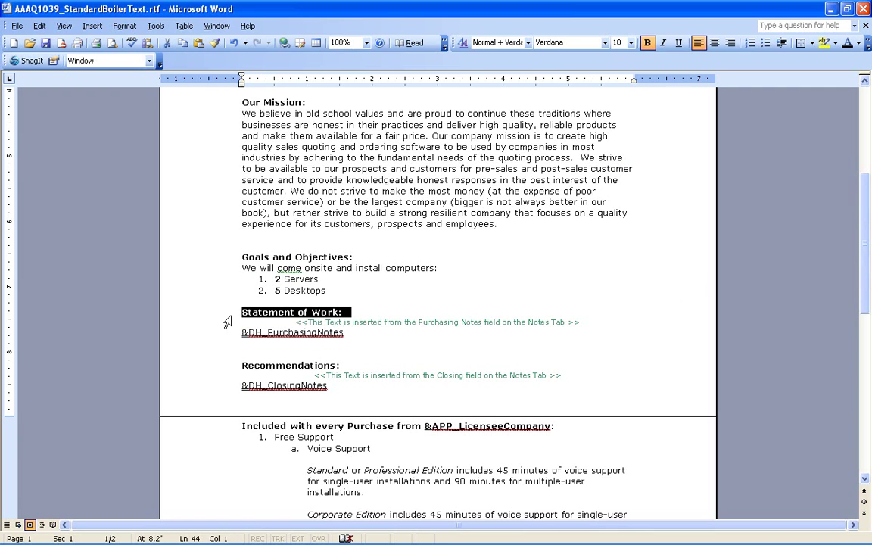
{"action": "left_click", "coordinate": [267, 312]}
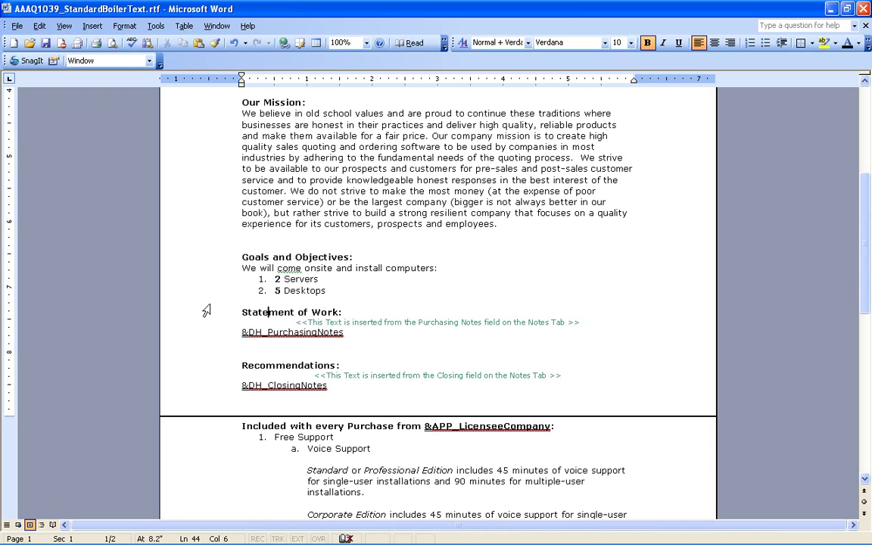
{"action": "left_click_drag", "start_coordinate": [205, 303], "coordinate": [206, 344]}
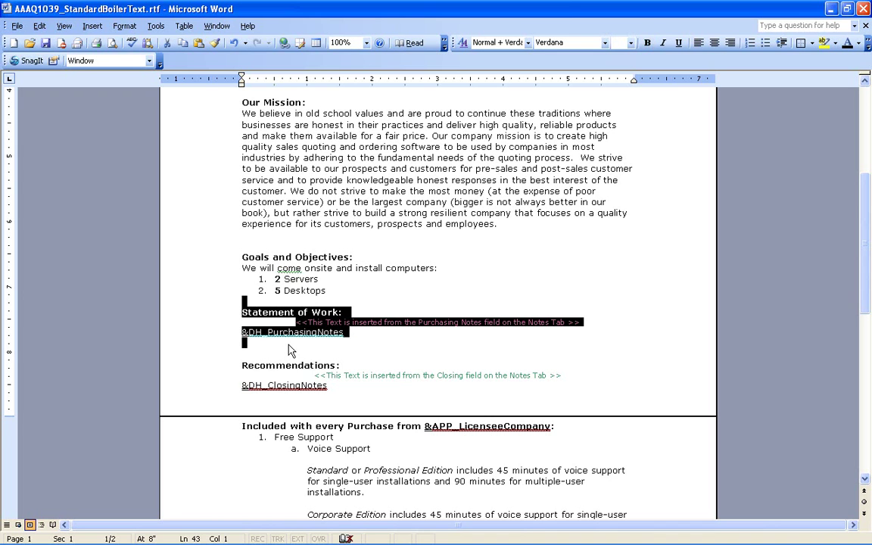
{"action": "key", "text": "Delete"}
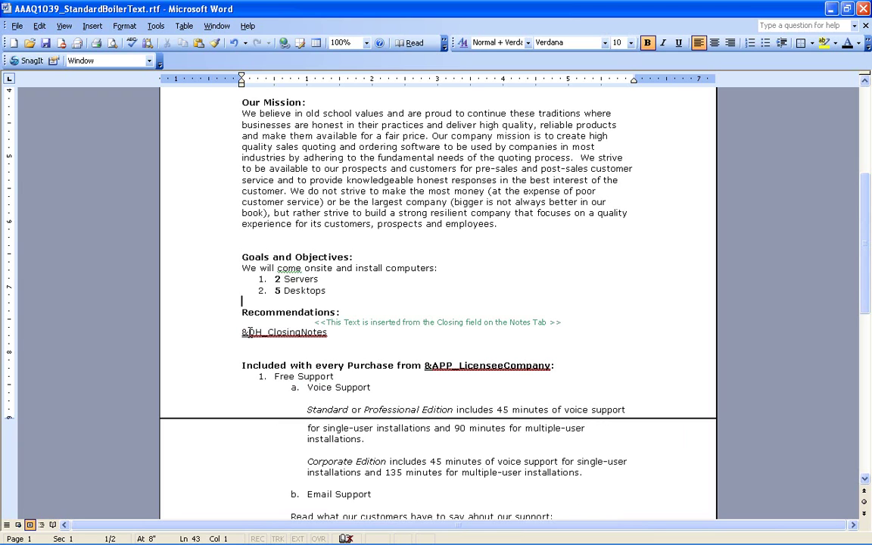
- Remove the placeholder note under Recommendations and insert a page break before the "Included with every Purchase" heading
{"action": "left_click", "coordinate": [227, 324]}
{"action": "key", "text": "Delete"}
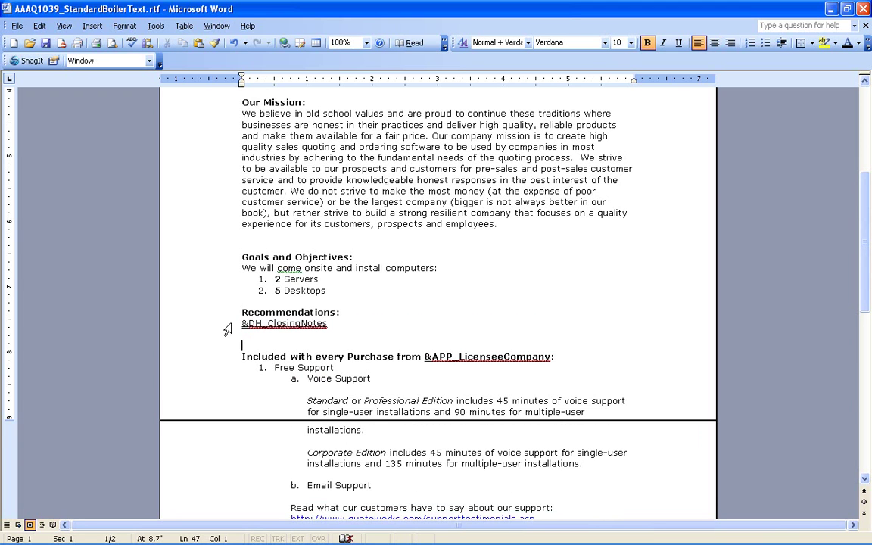
{"action": "key", "text": "ctrl+Return"}
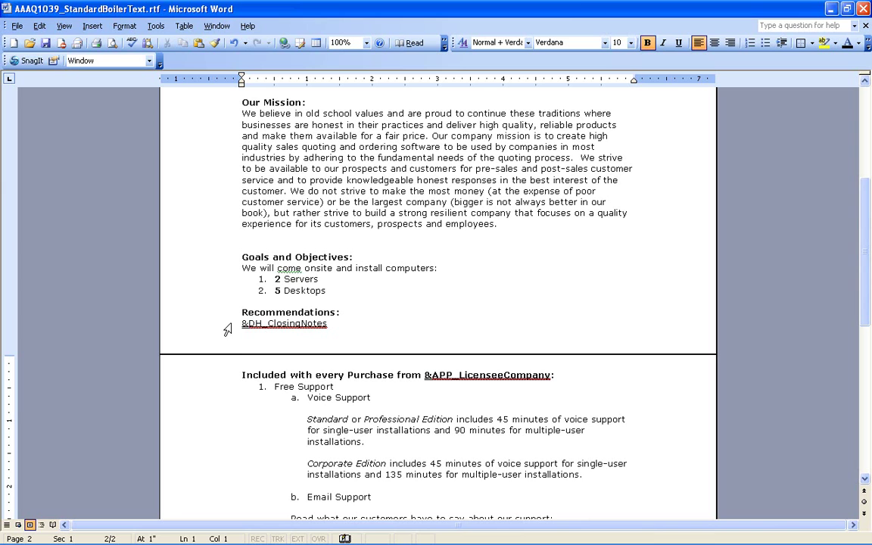
- Close the boilerplate document and create a new linked document in QuoteWerks from the StatementOfWork.rtf template
{"action": "double_click", "coordinate": [8, 9]}
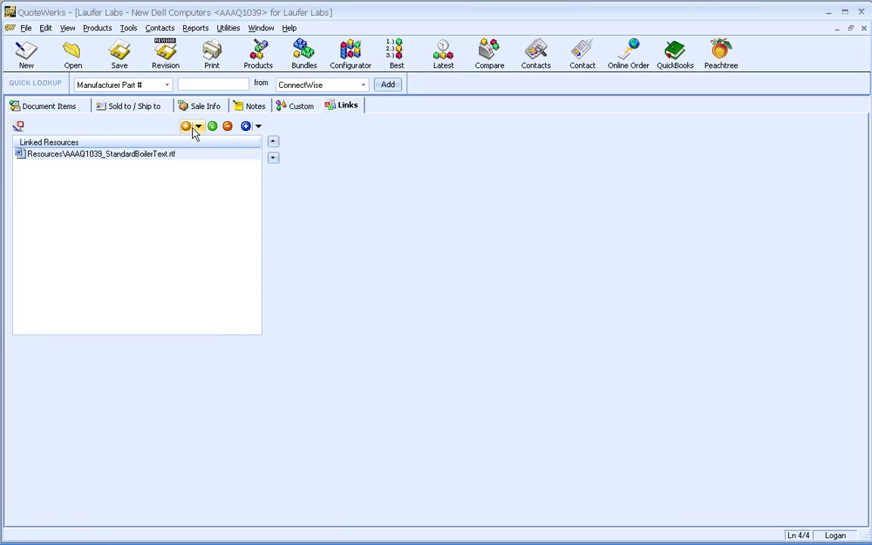
{"action": "left_click", "coordinate": [198, 127]}
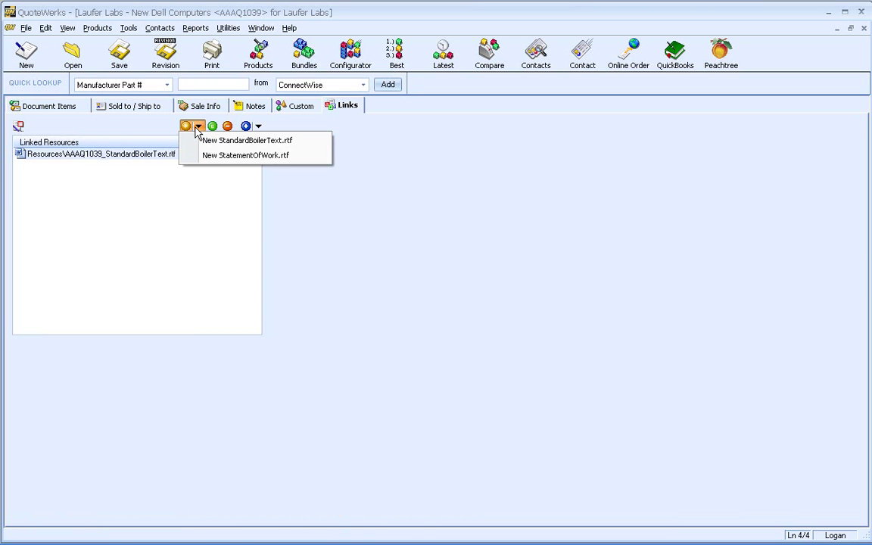
{"action": "left_click", "coordinate": [238, 156]}
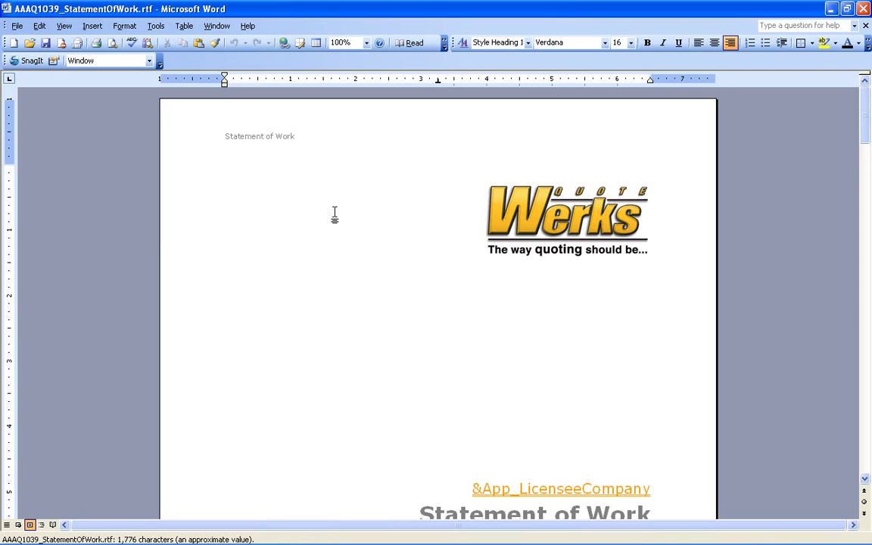
- Fill in the Time and materials table with the client administrator's full name and an engagement duration of "1 day"
{"action": "scroll", "coordinate": [334, 214], "scroll_direction": "down", "scroll_amount": 3}
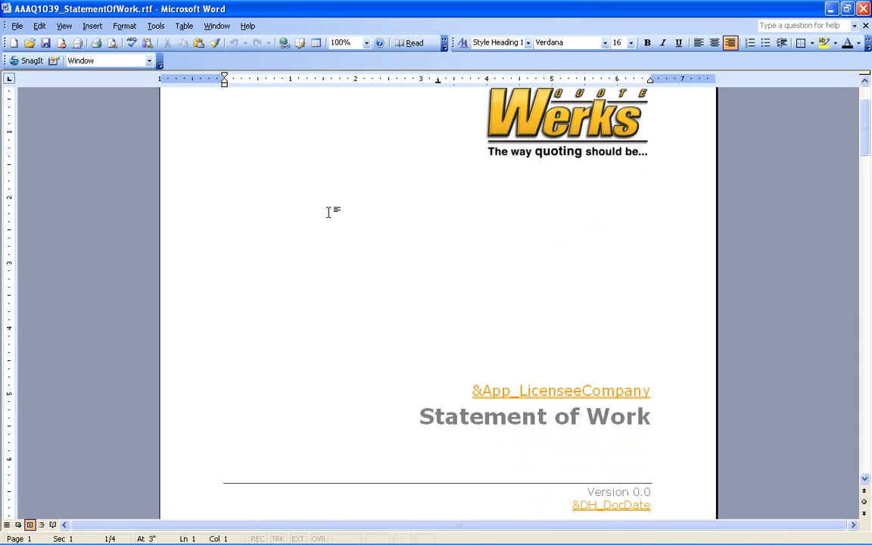
{"action": "scroll", "coordinate": [324, 208], "scroll_direction": "down", "scroll_amount": 4}
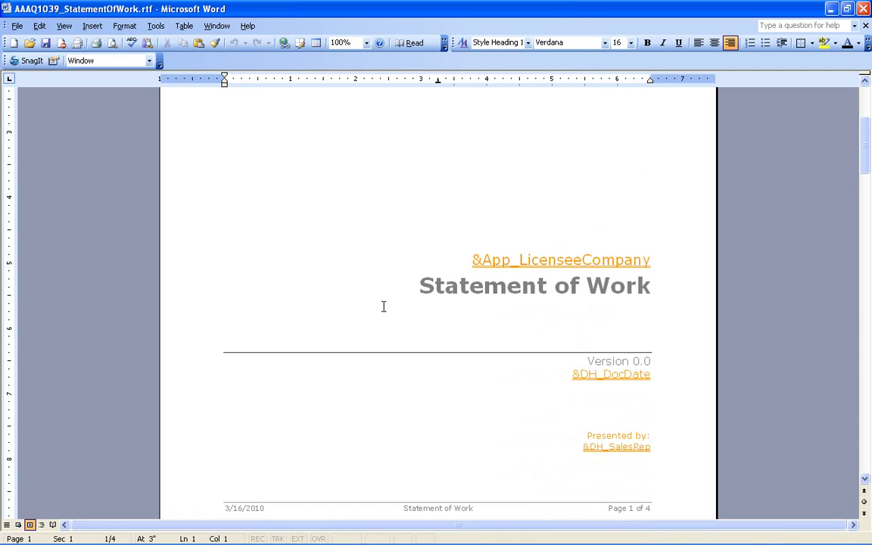
{"action": "scroll", "coordinate": [363, 302], "scroll_direction": "down", "scroll_amount": 3}
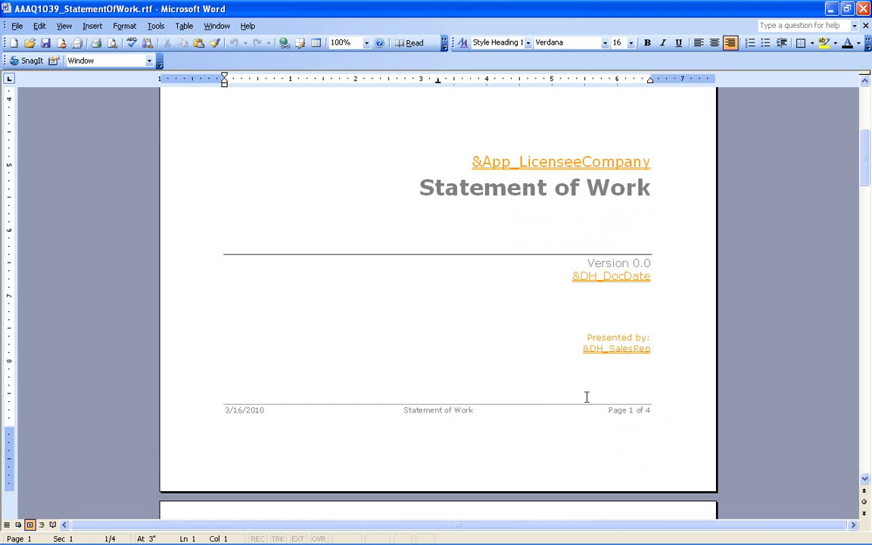
{"action": "scroll", "coordinate": [364, 351], "scroll_direction": "down", "scroll_amount": 9}
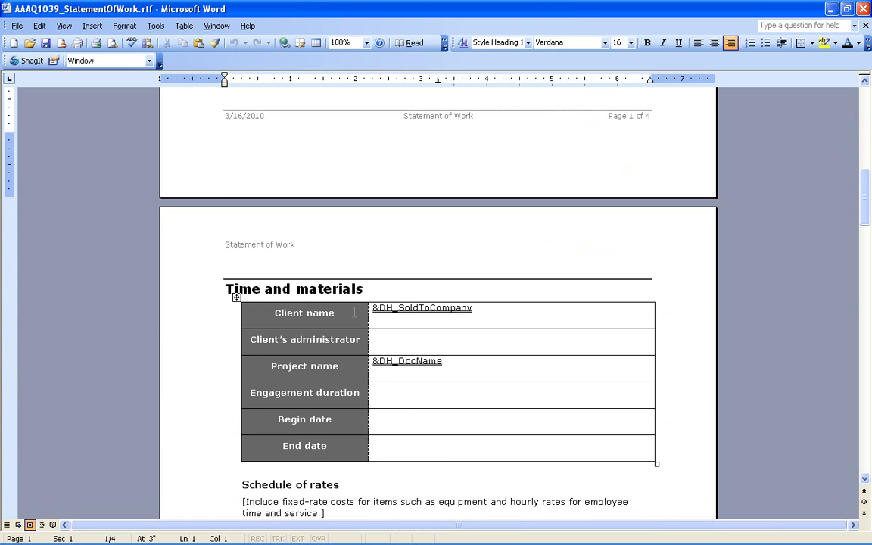
{"action": "left_click", "coordinate": [477, 309]}
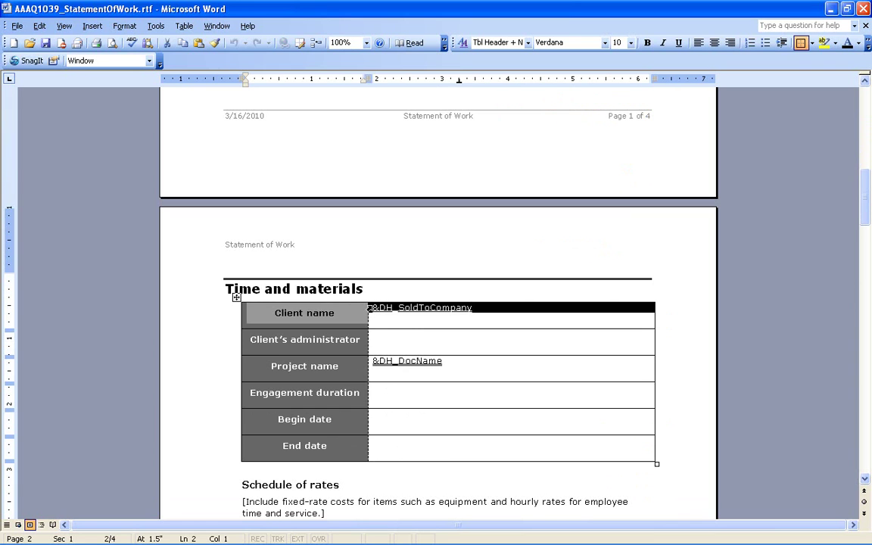
{"action": "left_click", "coordinate": [405, 341]}
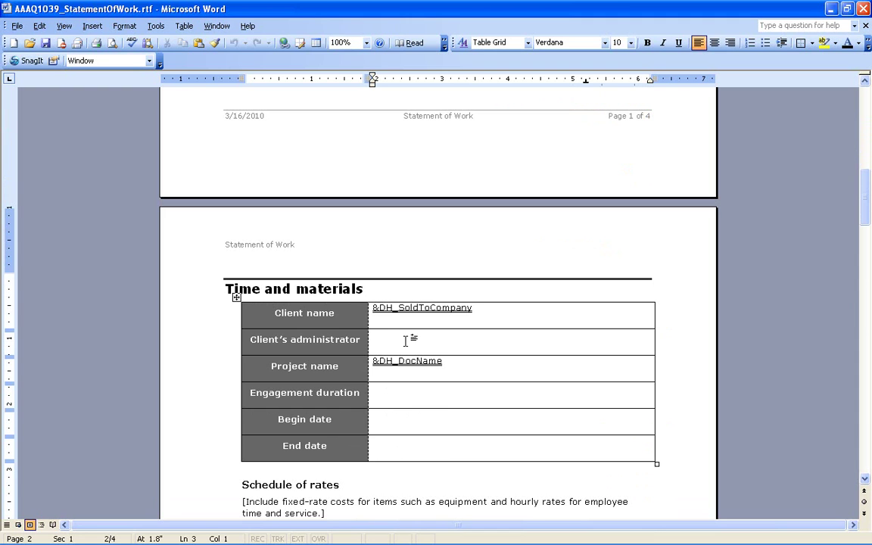
{"action": "type", "text": "Joe Smith"}
{"action": "scroll", "coordinate": [397, 363], "scroll_direction": "down", "scroll_amount": 3}
{"action": "left_click", "coordinate": [407, 304]}
{"action": "type", "text": "1 d"}
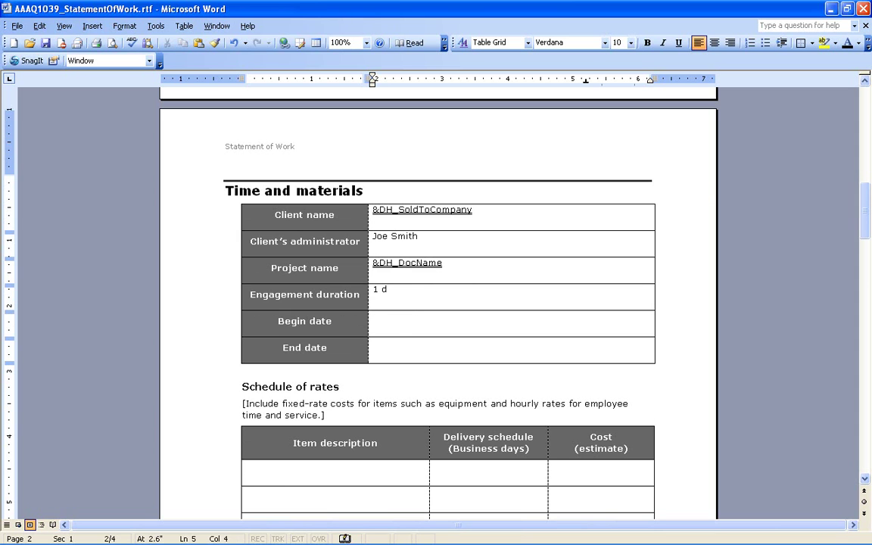
{"action": "type", "text": "ay"}
{"action": "key", "text": "Down"}
{"action": "key", "text": "Down"}
- Delete the Change management process section, with its heading, placeholder text and leftover blank line, from the Statement of work page
{"action": "scroll", "coordinate": [376, 333], "scroll_direction": "down", "scroll_amount": 6}
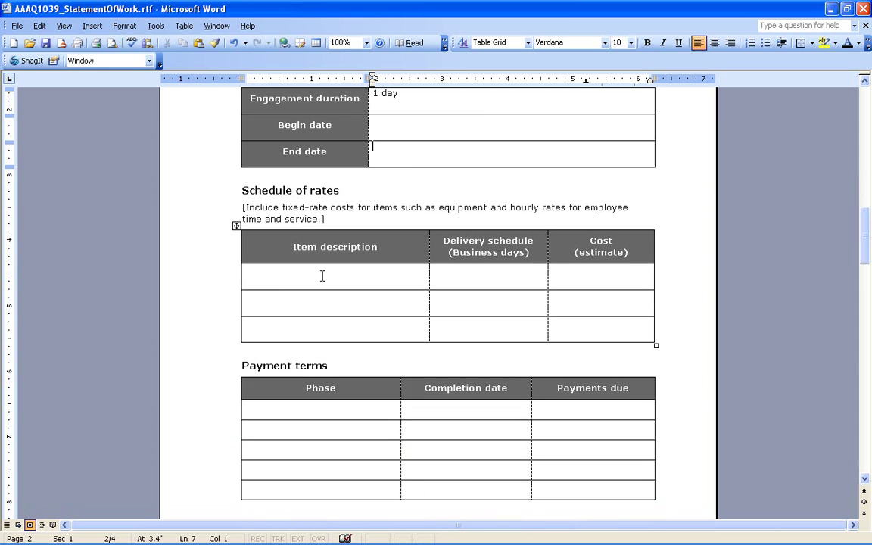
{"action": "scroll", "coordinate": [322, 277], "scroll_direction": "down", "scroll_amount": 10}
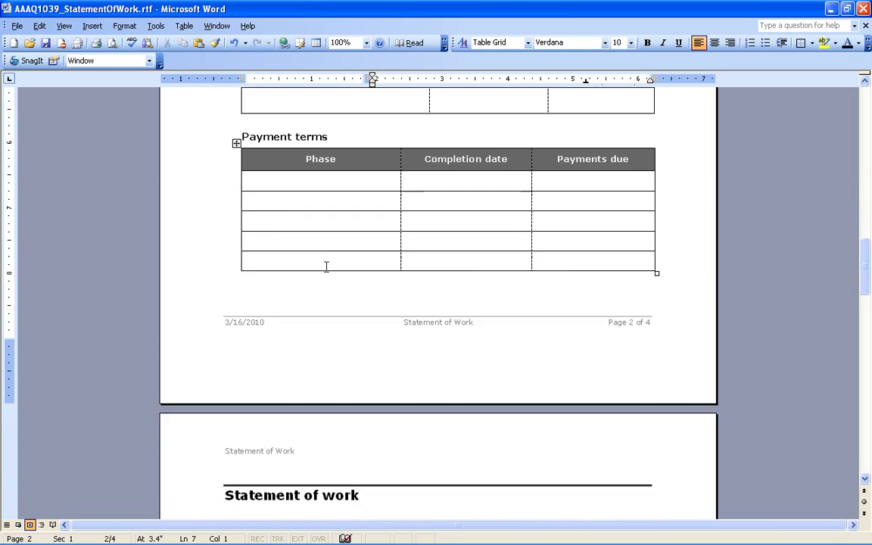
{"action": "scroll", "coordinate": [327, 273], "scroll_direction": "down", "scroll_amount": 5}
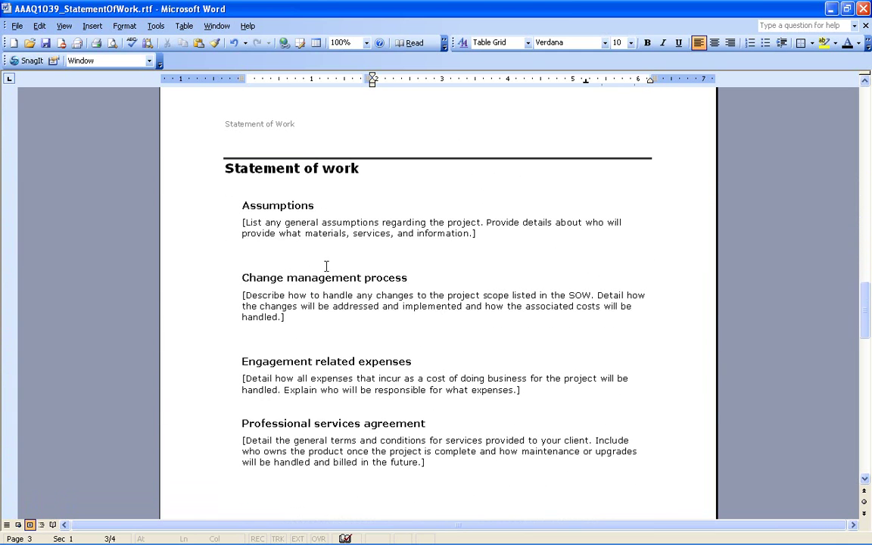
{"action": "left_click", "coordinate": [275, 292]}
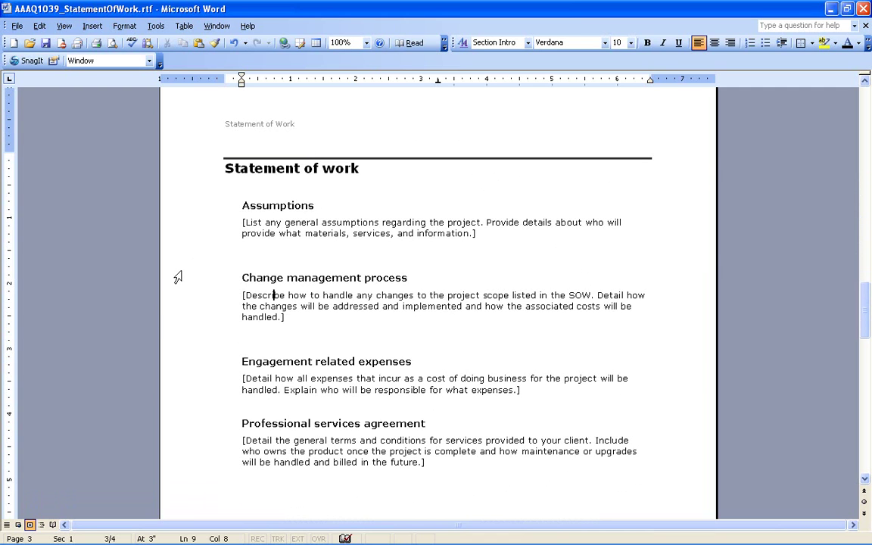
{"action": "left_click_drag", "start_coordinate": [171, 273], "coordinate": [175, 333]}
{"action": "key", "text": "Delete"}
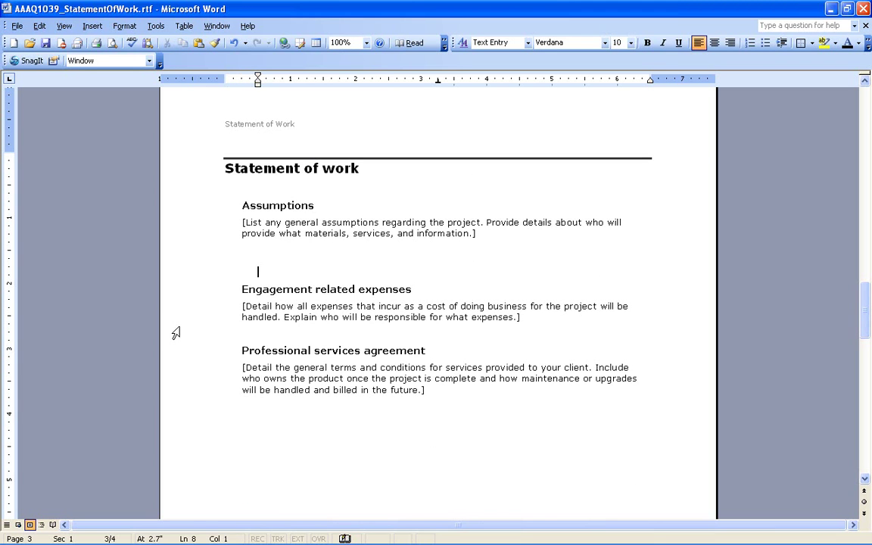
{"action": "key", "text": "BackSpace"}
- Replace the bracketed placeholder text under Assumptions with "We assume the following..."
{"action": "key", "text": "Up"}
{"action": "key", "text": "Up"}
{"action": "key", "text": "Up"}
{"action": "key", "text": "Home"}
{"action": "key", "text": "shift+Down"}
{"action": "key", "text": "shift+Down"}
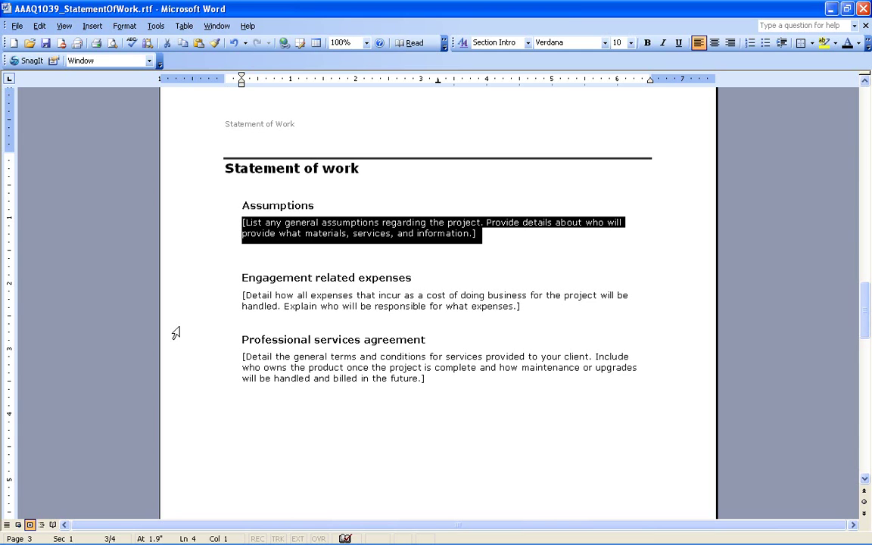
{"action": "type", "text": "We assume t"}
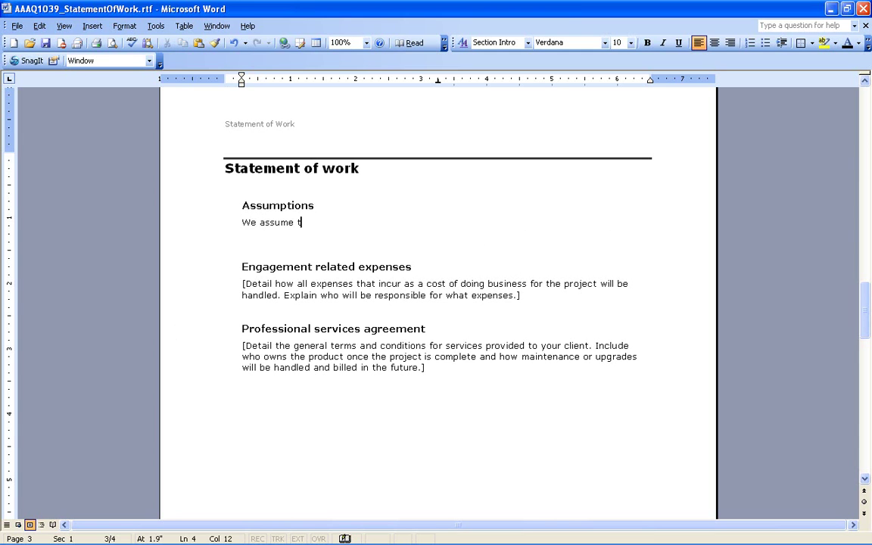
{"action": "type", "text": "he following..."}
- Review the remaining statement of work sections, the Acceptance and authorization text and the merge fields in the signature block
{"action": "left_click", "coordinate": [205, 287]}
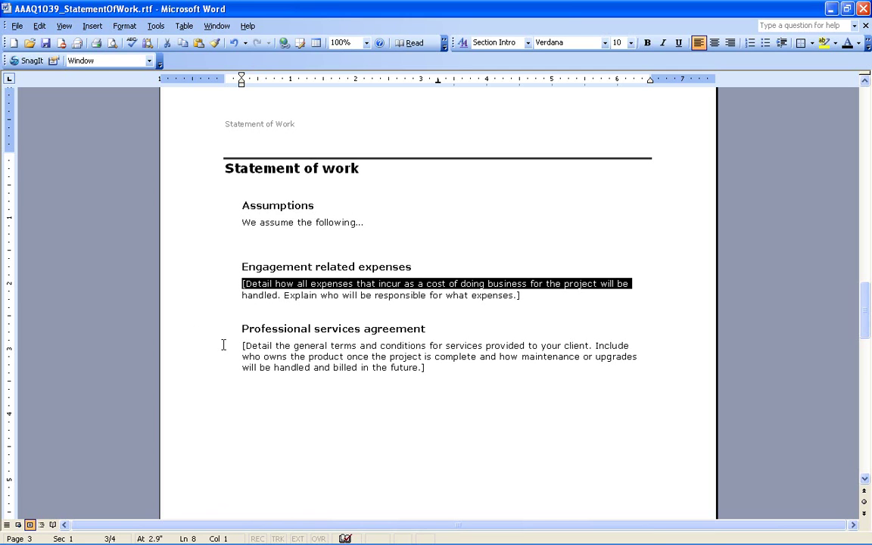
{"action": "scroll", "coordinate": [227, 340], "scroll_direction": "down", "scroll_amount": 2}
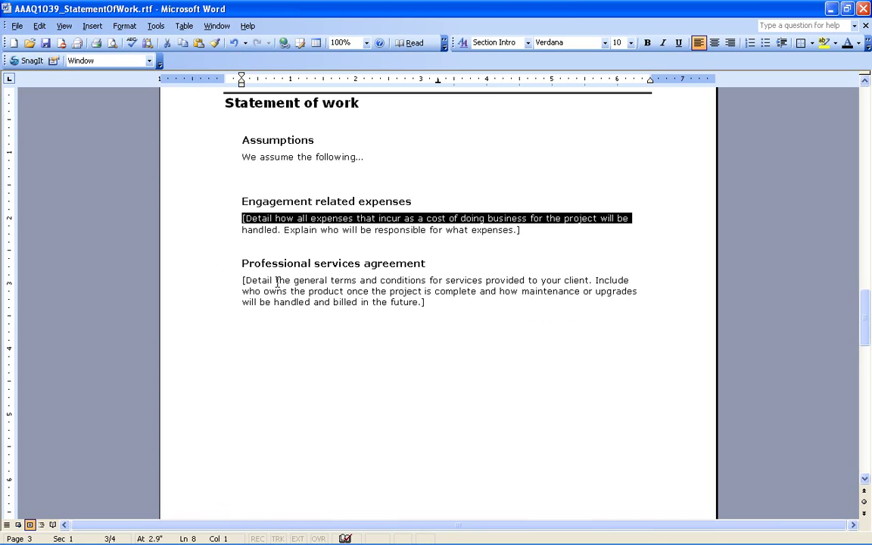
{"action": "scroll", "coordinate": [277, 281], "scroll_direction": "down", "scroll_amount": 20}
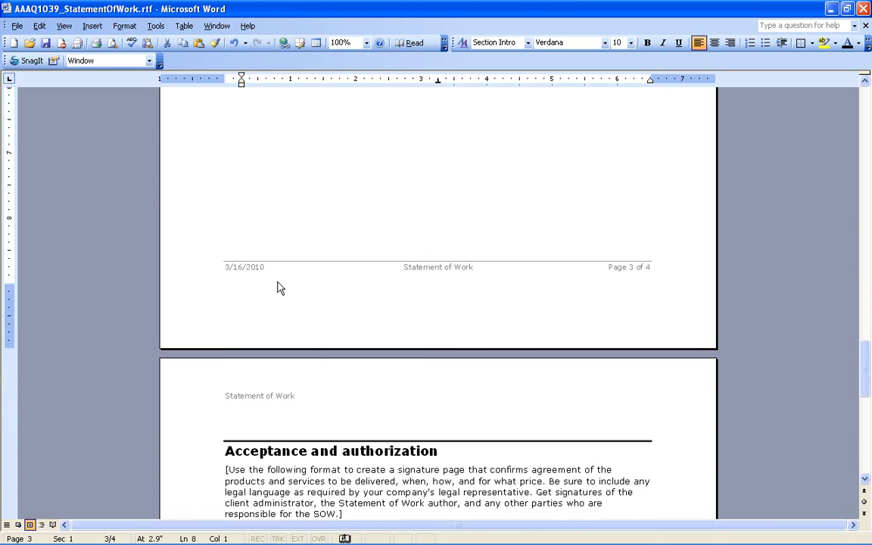
{"action": "scroll", "coordinate": [282, 236], "scroll_direction": "down", "scroll_amount": 3}
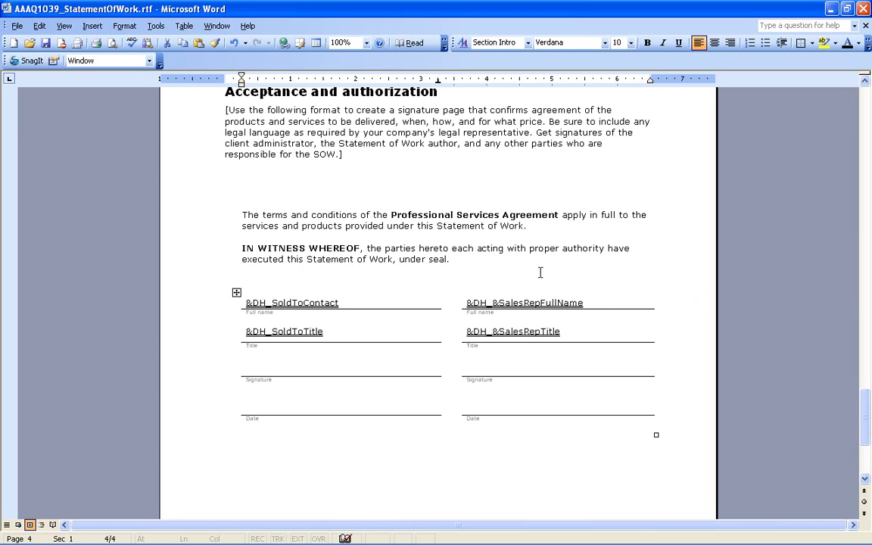
{"action": "scroll", "coordinate": [442, 326], "scroll_direction": "down", "scroll_amount": 5}
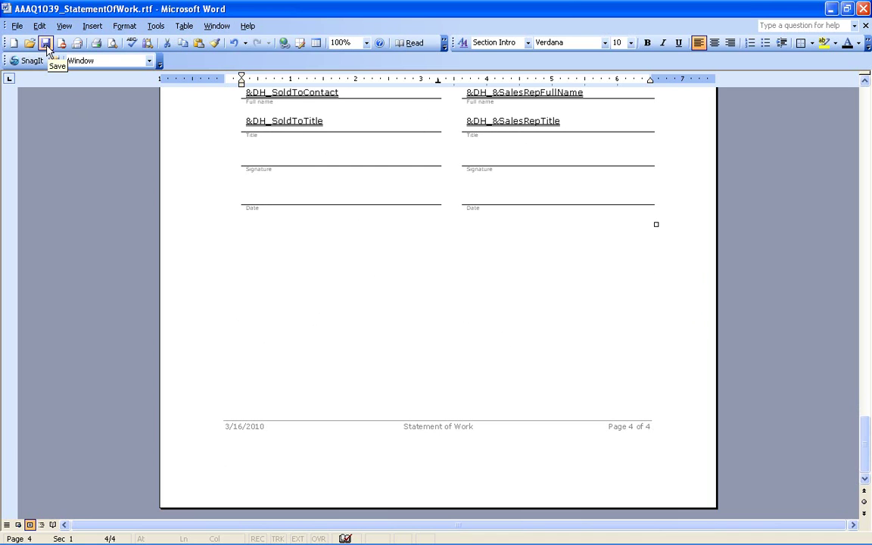
- Save and close the statement of work document, and switch back to the quote's line items in QuoteWerks
{"action": "left_click", "coordinate": [46, 43]}
{"action": "double_click", "coordinate": [7, 9]}
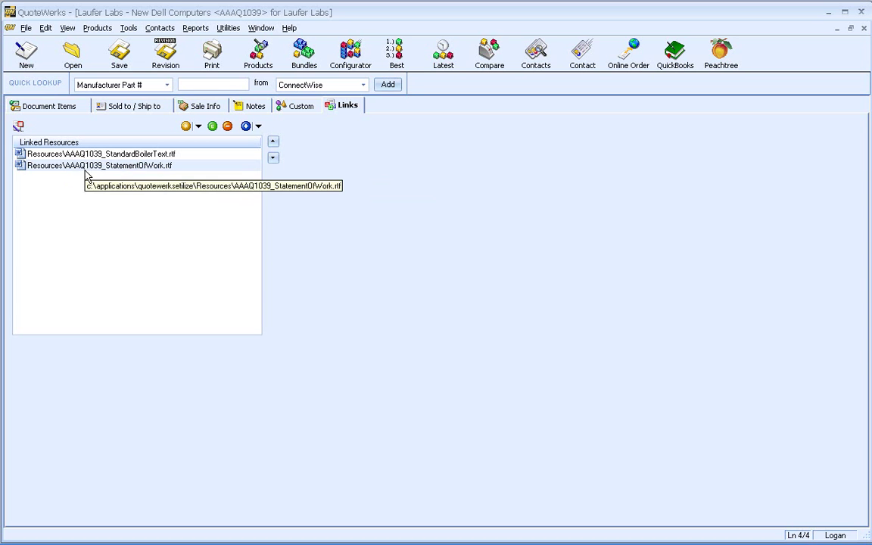
{"action": "left_click", "coordinate": [55, 110]}
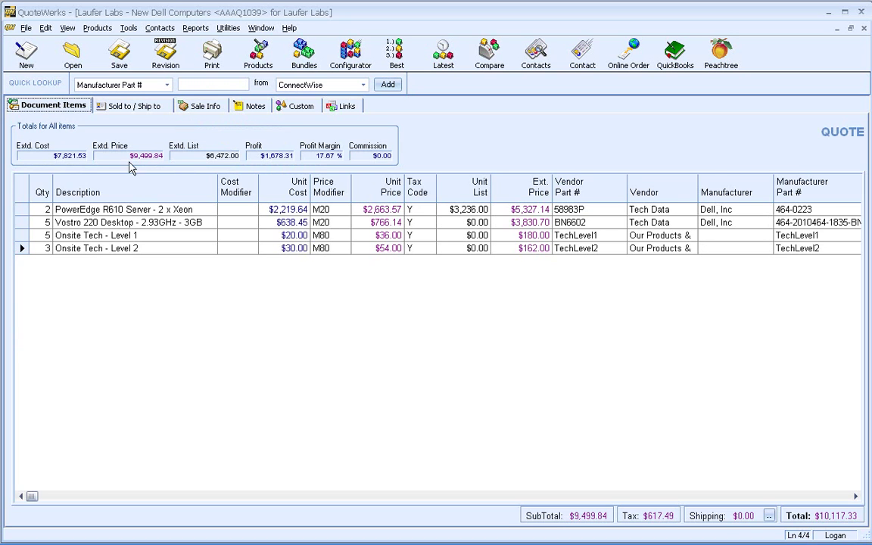
- Set up the quote's print job with the Proposal layout and include the coverpage.rtf cover page
{"action": "left_click", "coordinate": [187, 58]}
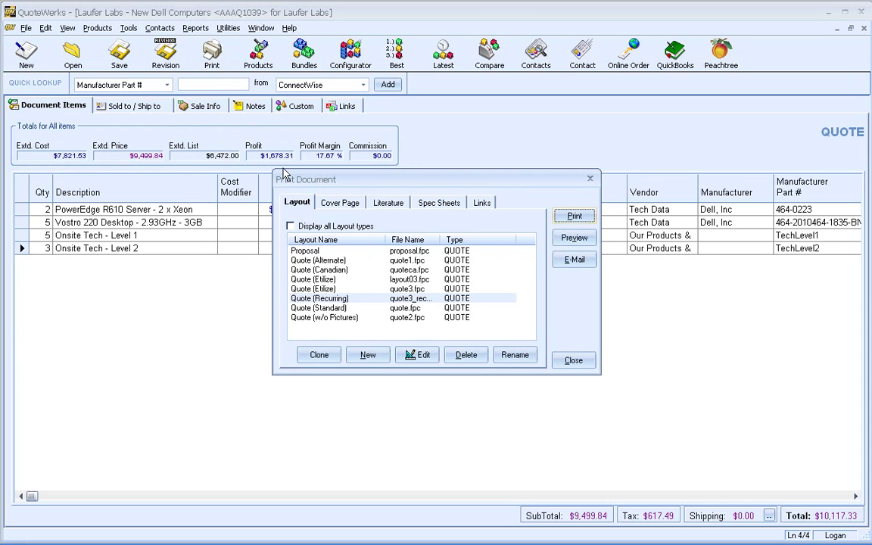
{"action": "left_click", "coordinate": [312, 251]}
{"action": "left_click", "coordinate": [330, 203]}
{"action": "left_click", "coordinate": [292, 226]}
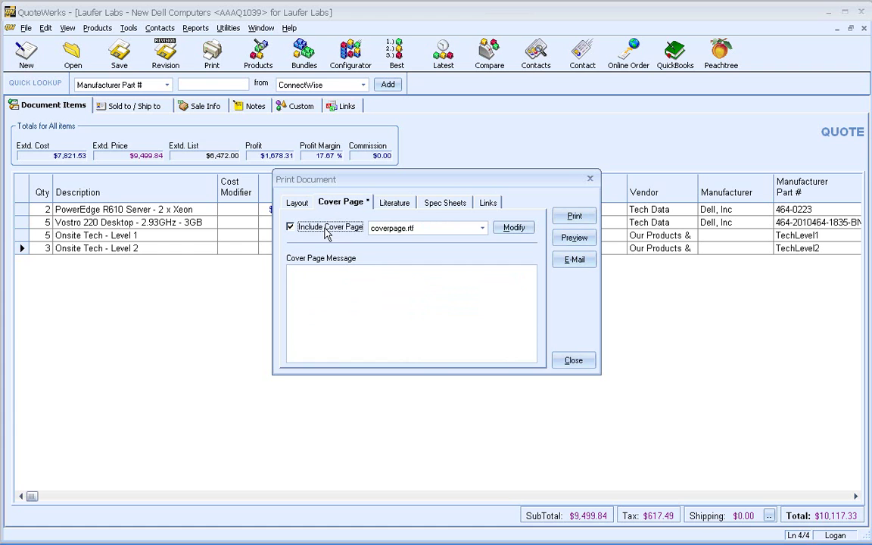
- Include the linked AAAQ1039_StandardBoilerText.rtf and AAAQ1039_StatementOfWork.rtf files in the print job and preview the complete document
{"action": "left_click", "coordinate": [487, 203]}
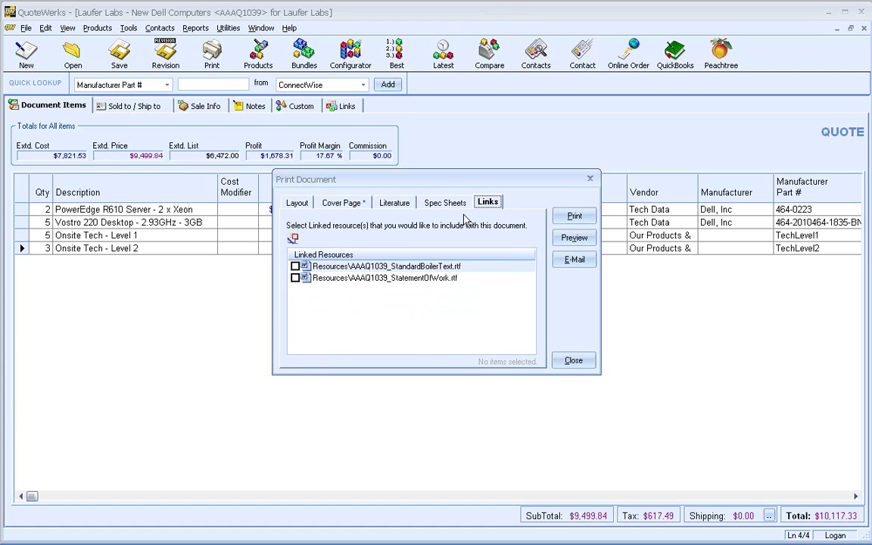
{"action": "left_click", "coordinate": [296, 266]}
{"action": "left_click", "coordinate": [295, 278]}
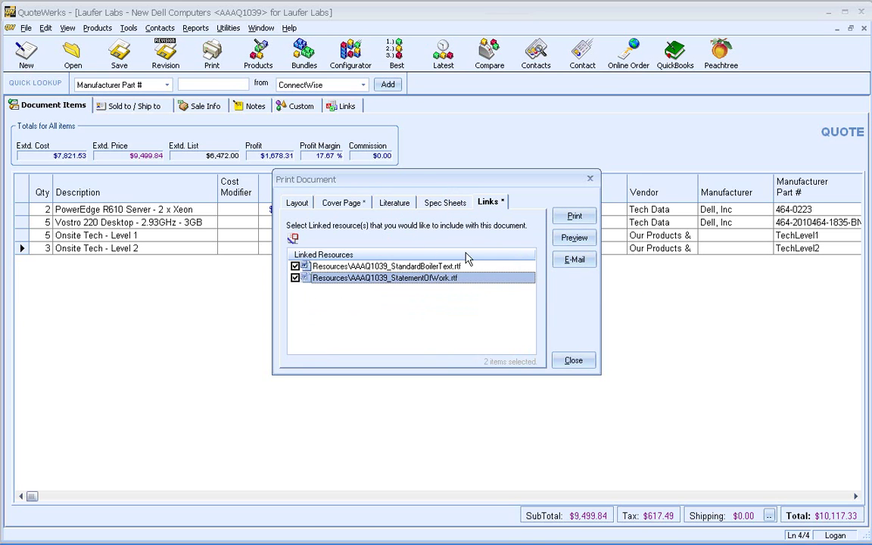
{"action": "left_click", "coordinate": [573, 241]}
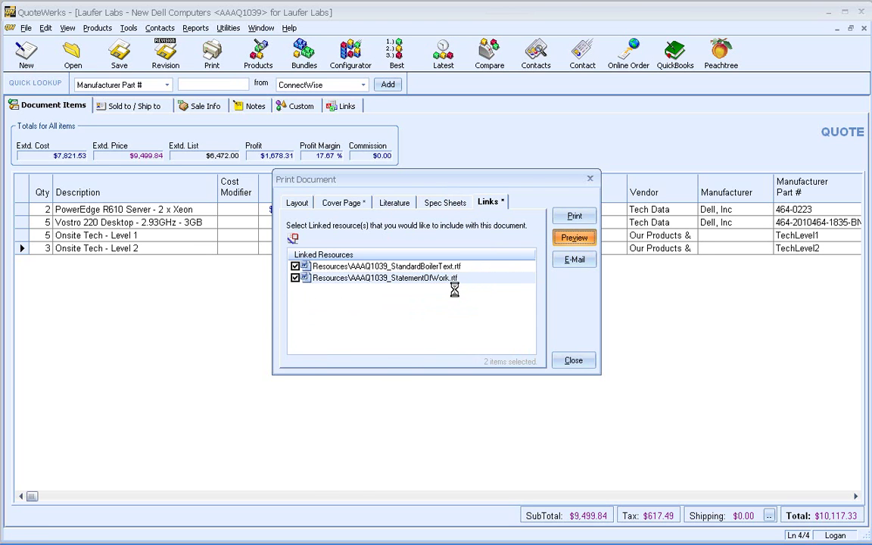
- Review the previewed proposal cover page, the company and mission text, the goals and the included support section
{"action": "scroll", "coordinate": [467, 338], "scroll_direction": "down", "scroll_amount": 3}
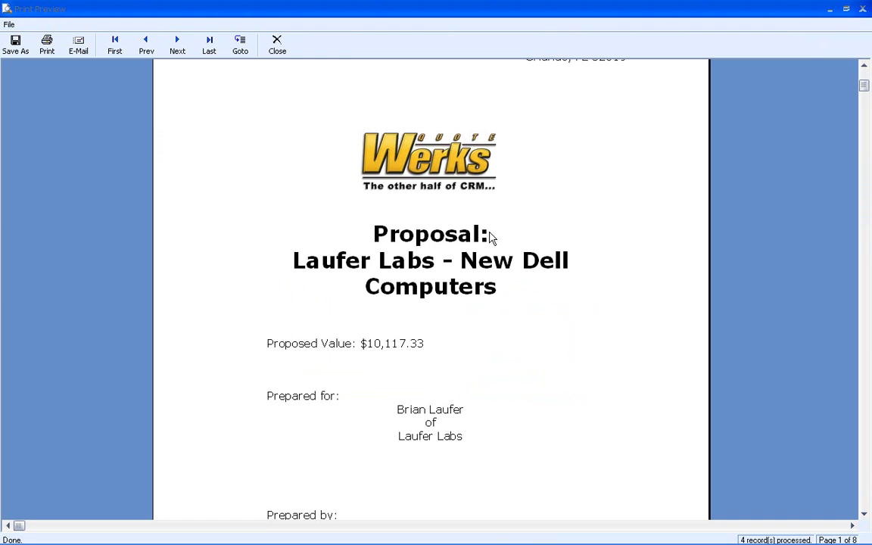
{"action": "scroll", "coordinate": [402, 263], "scroll_direction": "down", "scroll_amount": 3}
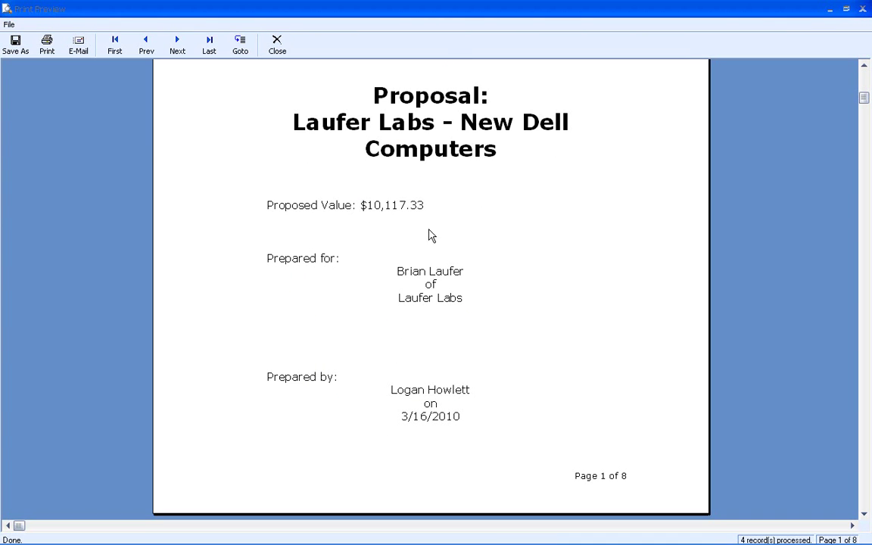
{"action": "scroll", "coordinate": [336, 335], "scroll_direction": "down", "scroll_amount": 1}
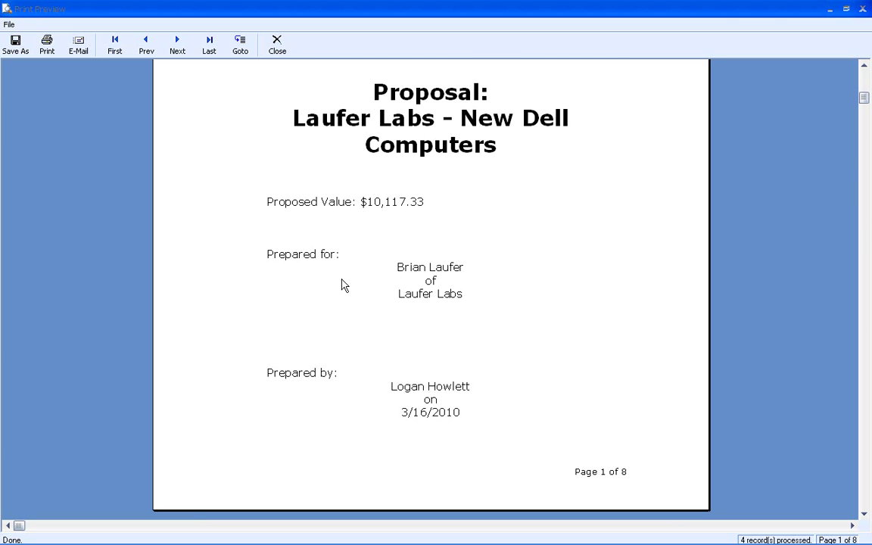
{"action": "scroll", "coordinate": [381, 383], "scroll_direction": "down", "scroll_amount": 10}
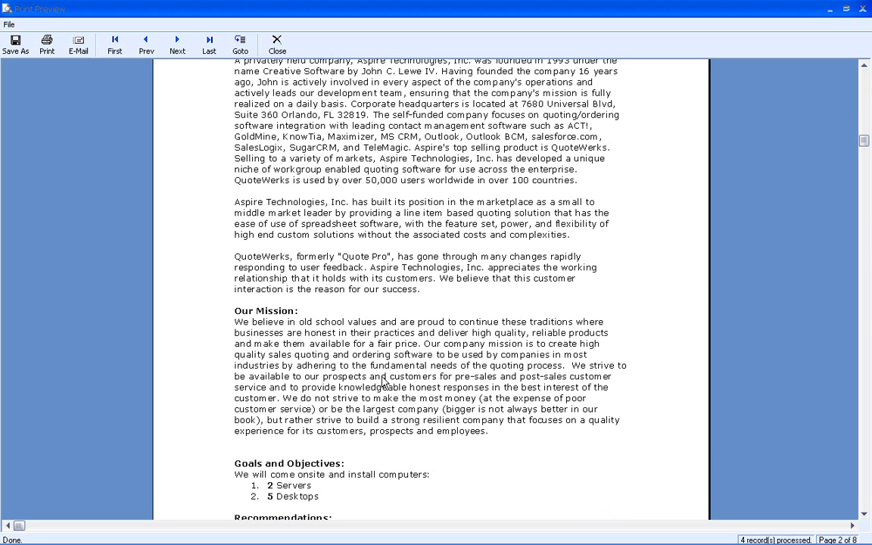
{"action": "scroll", "coordinate": [382, 382], "scroll_direction": "up", "scroll_amount": 1}
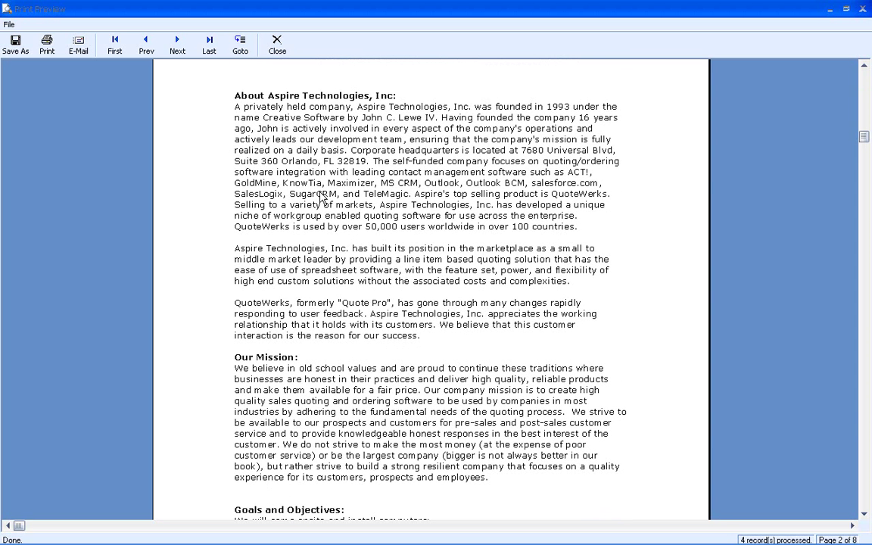
{"action": "scroll", "coordinate": [318, 198], "scroll_direction": "down", "scroll_amount": 1}
{"action": "scroll", "coordinate": [322, 199], "scroll_direction": "down", "scroll_amount": 2}
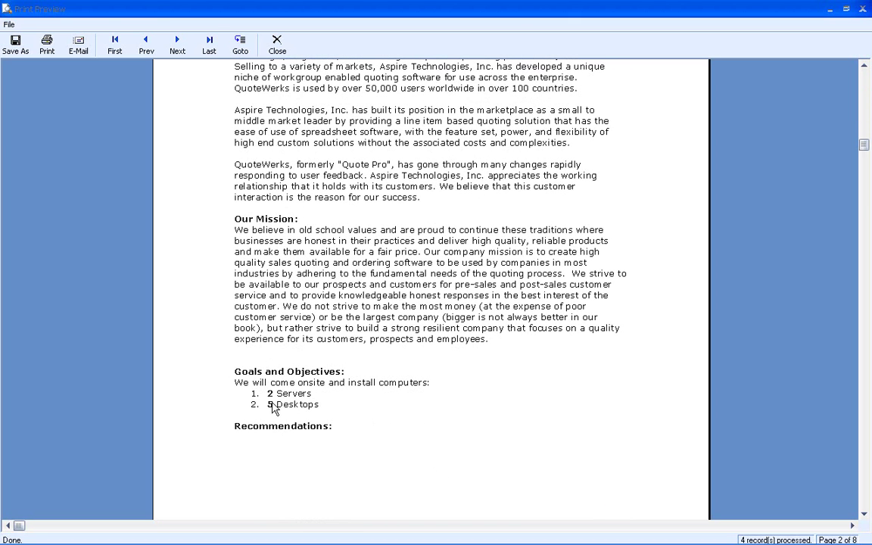
{"action": "scroll", "coordinate": [265, 403], "scroll_direction": "down", "scroll_amount": 1}
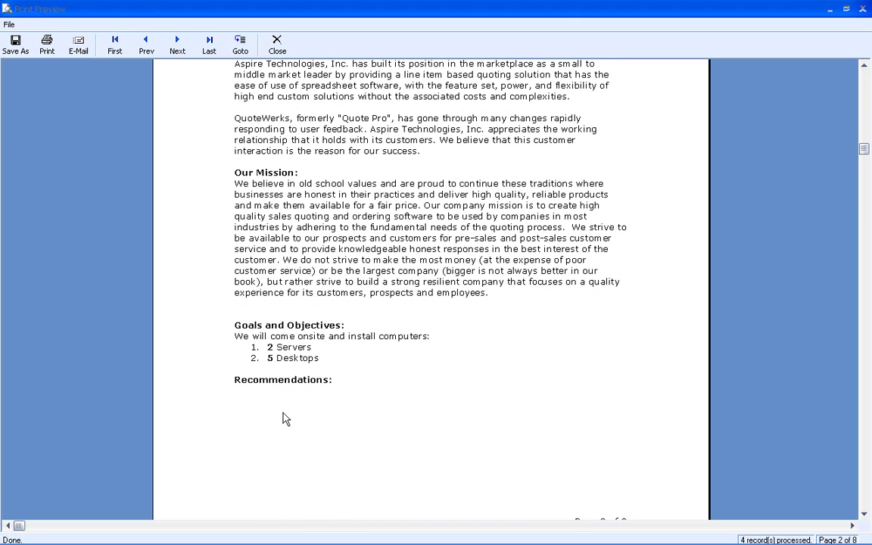
{"action": "scroll", "coordinate": [295, 419], "scroll_direction": "down", "scroll_amount": 1}
{"action": "scroll", "coordinate": [261, 397], "scroll_direction": "down", "scroll_amount": 5}
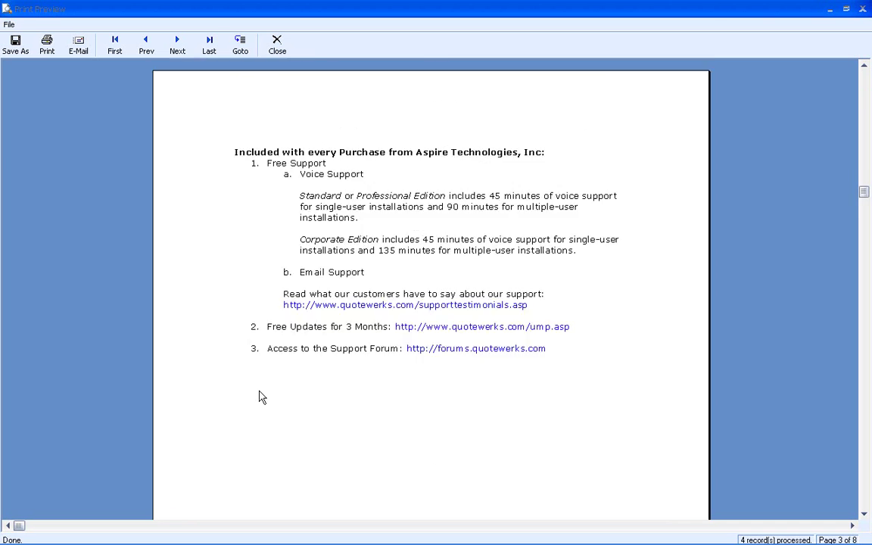
- Examine the previewed statement of work: its title page, Time and materials table, Assumptions section and signature block
{"action": "scroll", "coordinate": [261, 397], "scroll_direction": "down", "scroll_amount": 10}
{"action": "scroll", "coordinate": [262, 398], "scroll_direction": "up", "scroll_amount": 1}
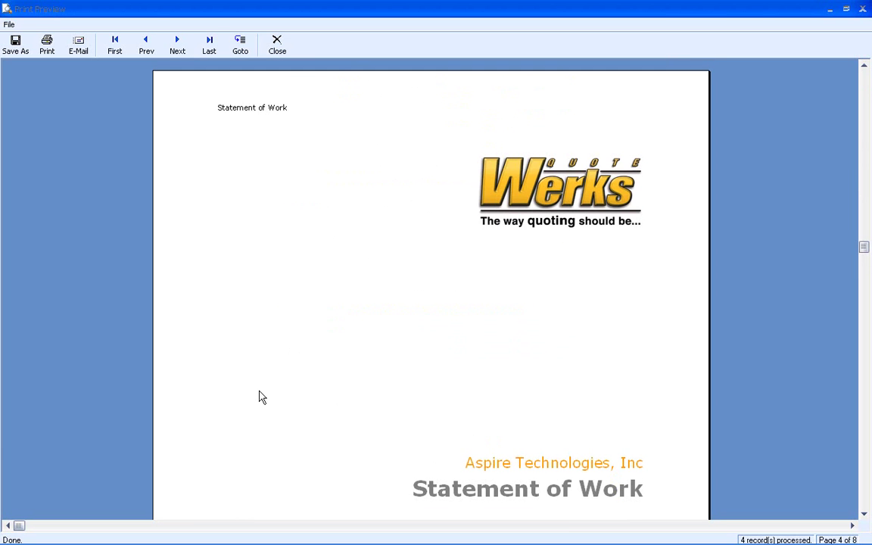
{"action": "scroll", "coordinate": [366, 276], "scroll_direction": "down", "scroll_amount": 10}
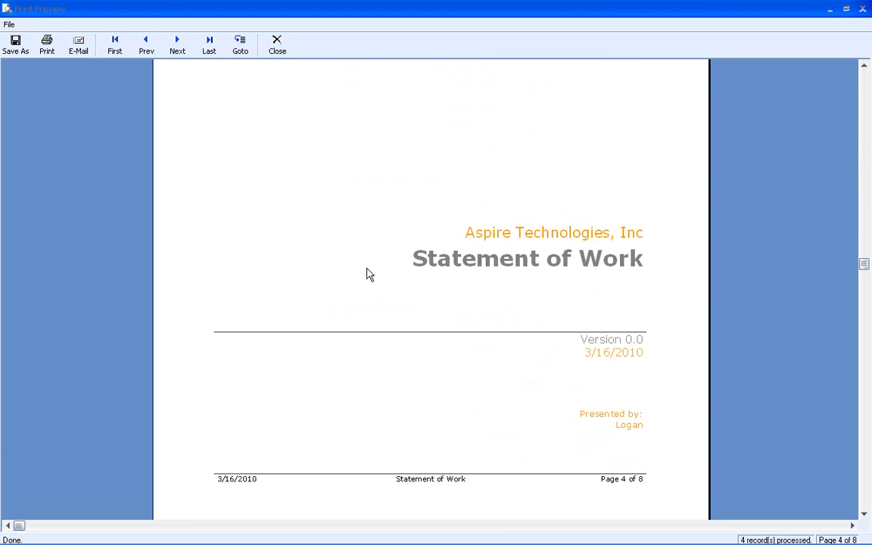
{"action": "scroll", "coordinate": [367, 274], "scroll_direction": "up", "scroll_amount": 6}
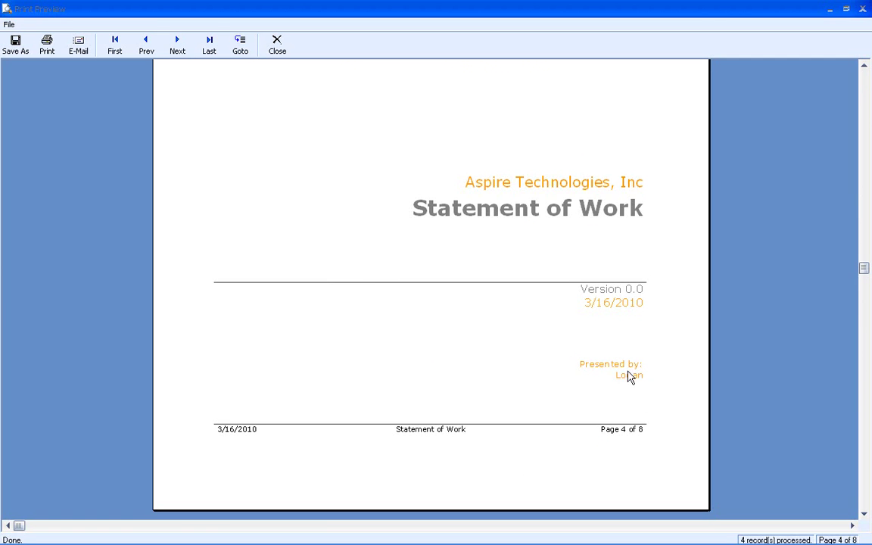
{"action": "scroll", "coordinate": [573, 371], "scroll_direction": "down", "scroll_amount": 10}
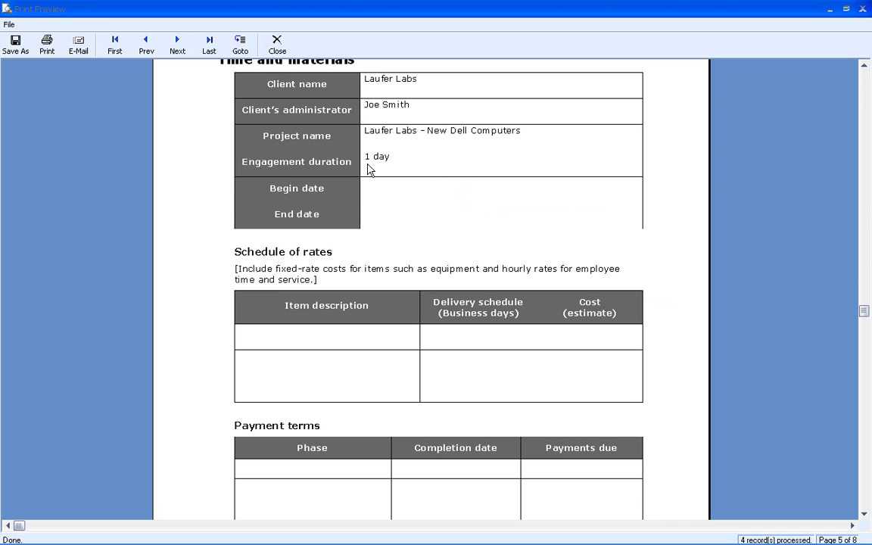
{"action": "scroll", "coordinate": [369, 171], "scroll_direction": "down", "scroll_amount": 3}
{"action": "scroll", "coordinate": [369, 171], "scroll_direction": "down", "scroll_amount": 5}
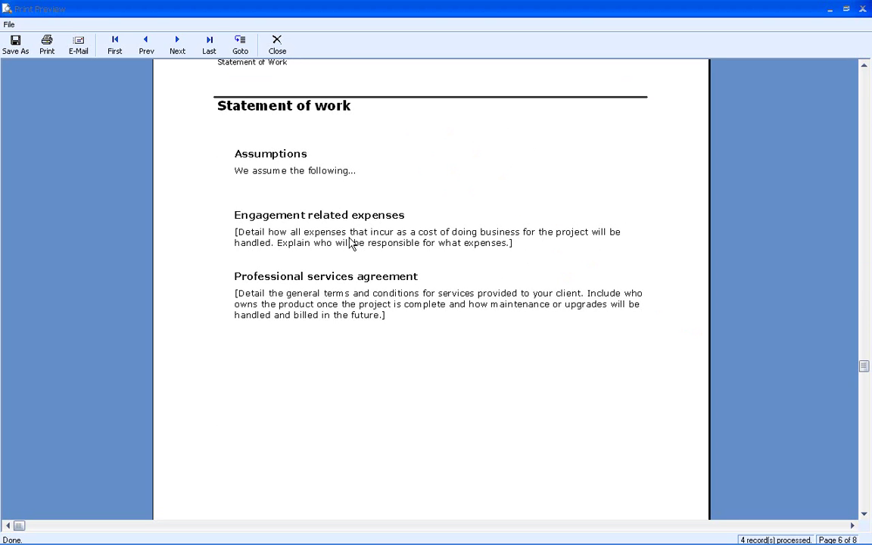
{"action": "scroll", "coordinate": [348, 242], "scroll_direction": "down", "scroll_amount": 3}
{"action": "scroll", "coordinate": [348, 242], "scroll_direction": "down", "scroll_amount": 10}
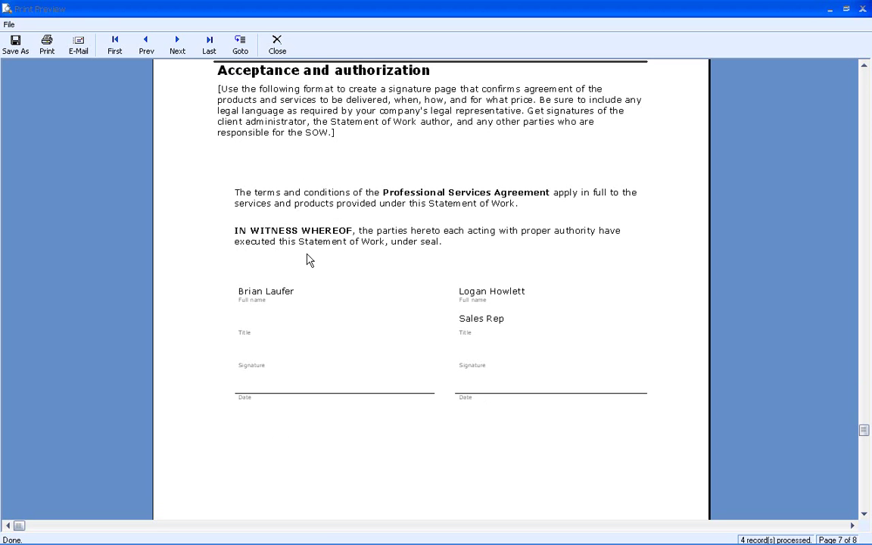
- Check the proposed items, totals and acceptance line on the last page, and return to the proposal's cover page
{"action": "scroll", "coordinate": [344, 260], "scroll_direction": "down", "scroll_amount": 12}
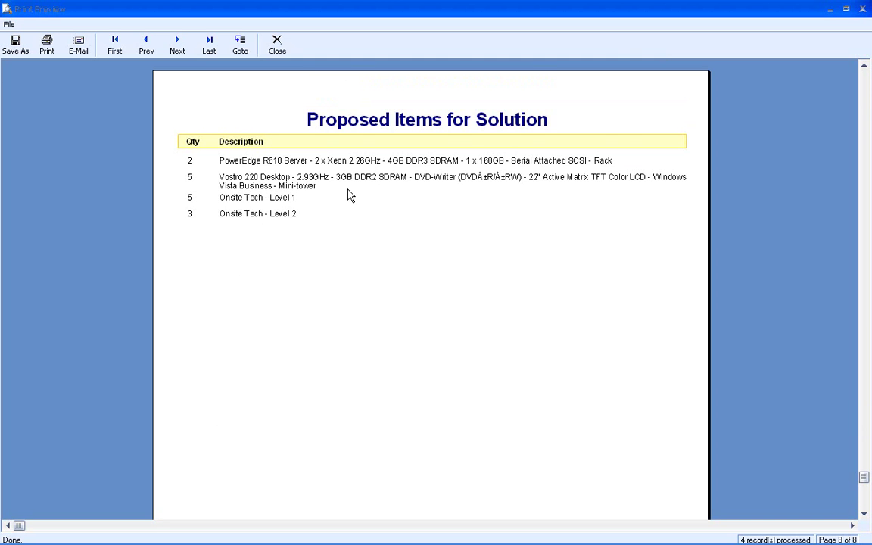
{"action": "scroll", "coordinate": [351, 195], "scroll_direction": "down", "scroll_amount": 10}
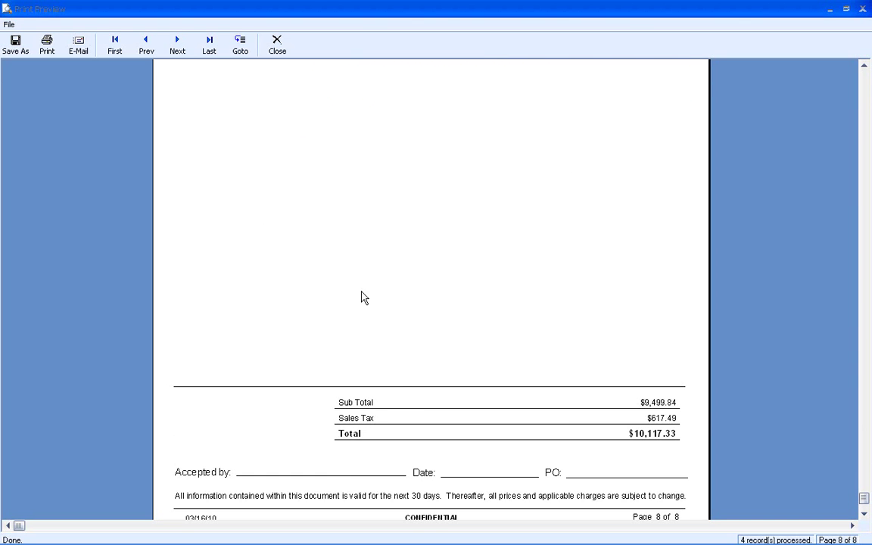
{"action": "scroll", "coordinate": [423, 406], "scroll_direction": "down", "scroll_amount": 2}
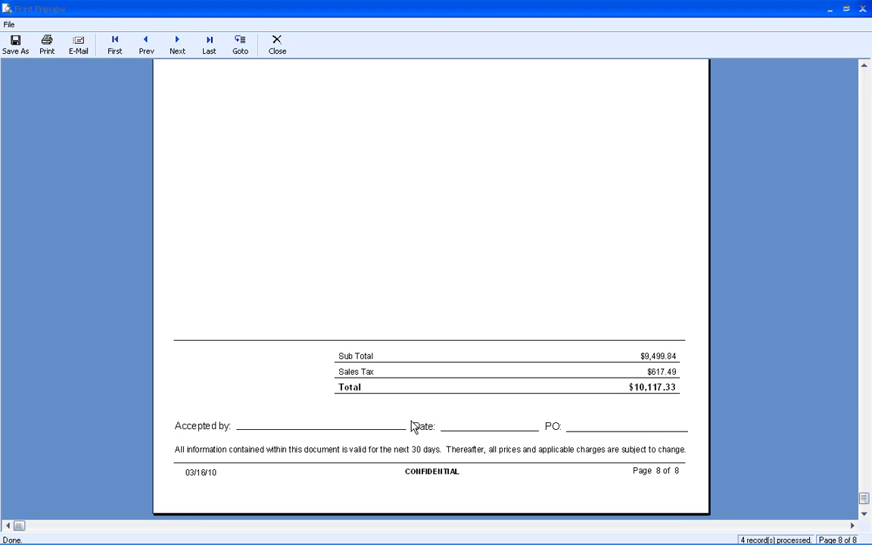
{"action": "scroll", "coordinate": [405, 416], "scroll_direction": "up", "scroll_amount": 5}
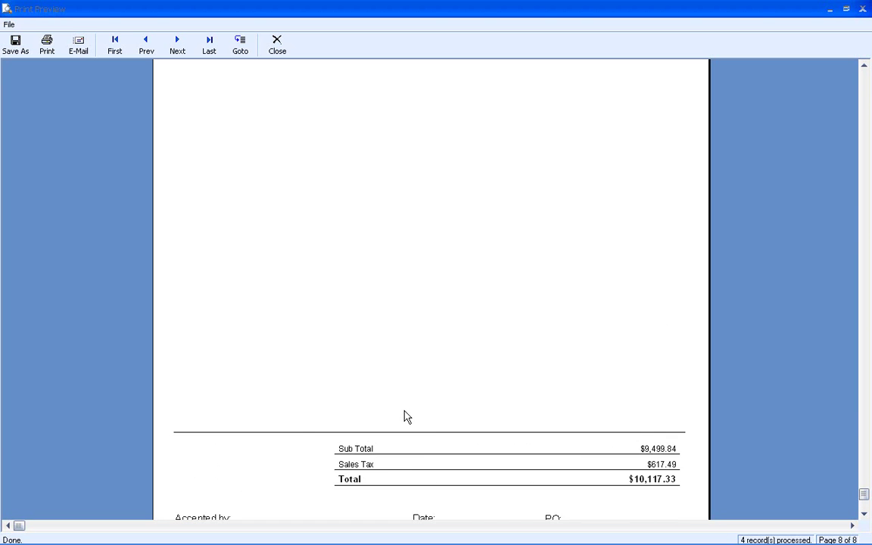
{"action": "scroll", "coordinate": [405, 416], "scroll_direction": "down", "scroll_amount": 5}
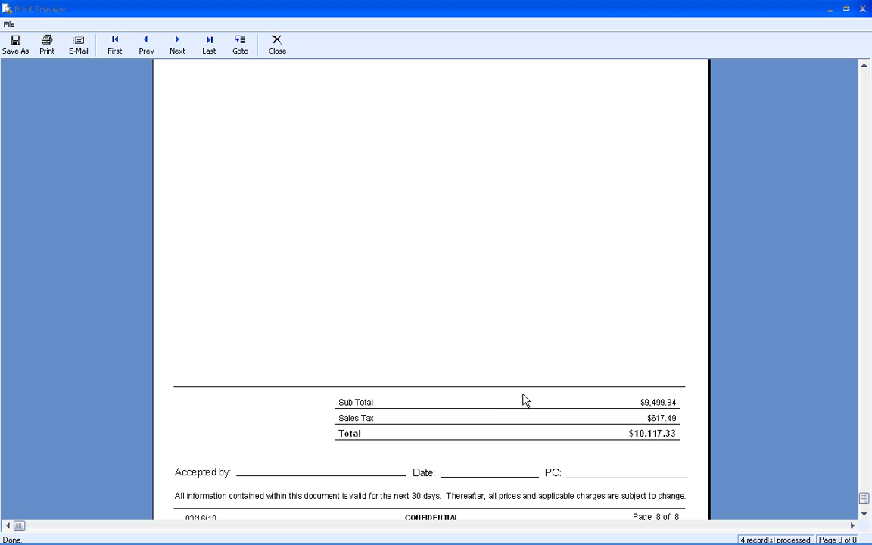
{"action": "scroll", "coordinate": [491, 395], "scroll_direction": "up", "scroll_amount": 15}
{"action": "scroll", "coordinate": [490, 395], "scroll_direction": "up", "scroll_amount": 20}
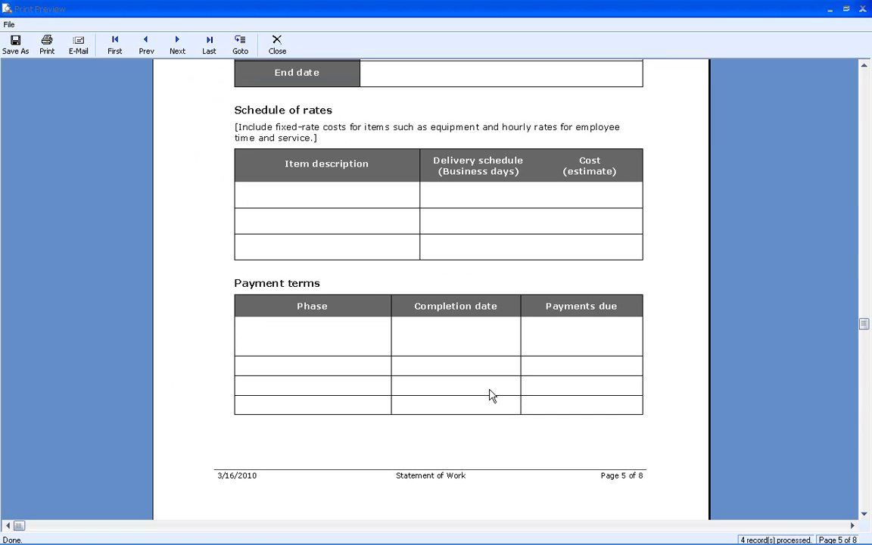
{"action": "scroll", "coordinate": [489, 394], "scroll_direction": "up", "scroll_amount": 15}
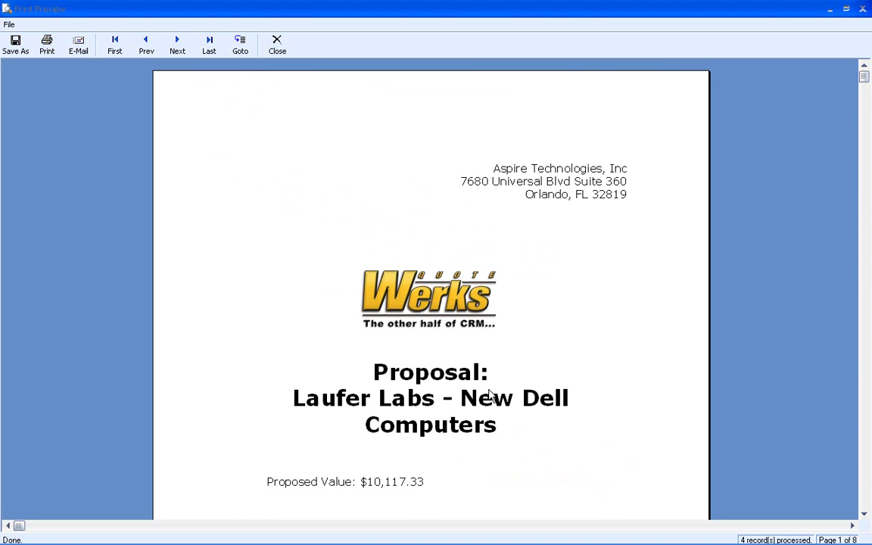